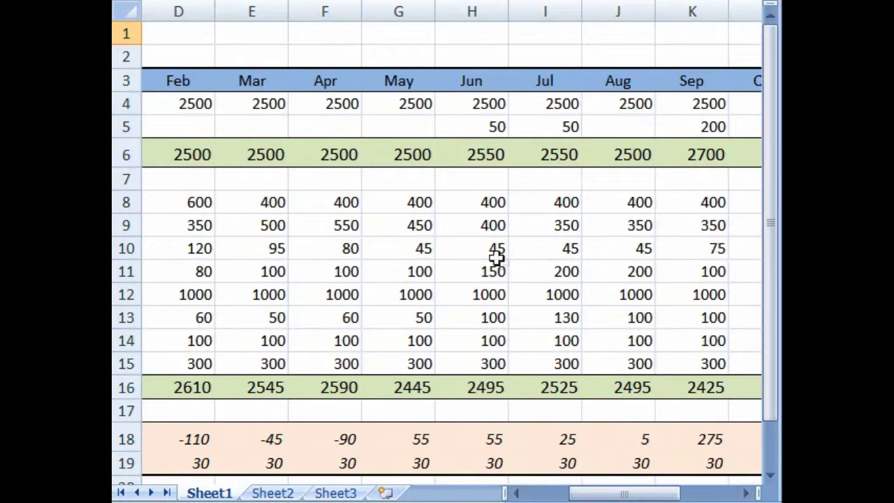
- In row 9 of the budget, set the June amount to 450 and the July amount to 400
left_click(476, 230)
type("450")
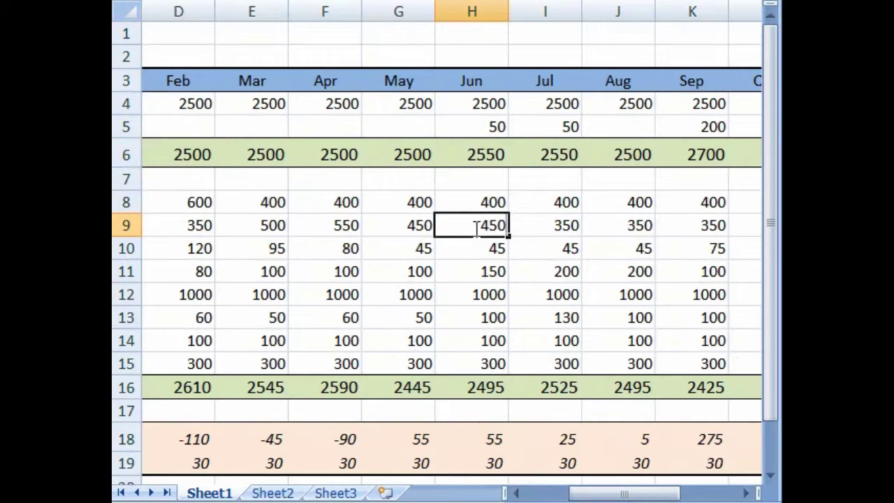
key("Tab")
type("400")
key("Tab")
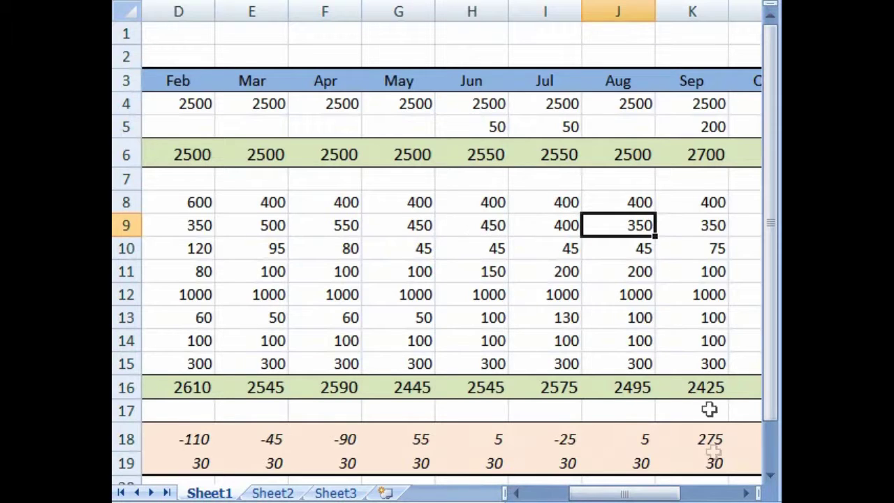
left_click_drag(655, 493, 698, 493)
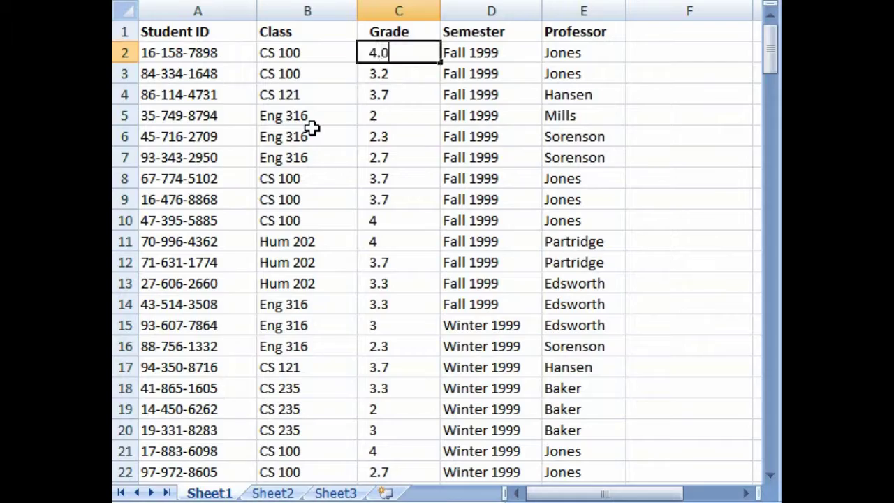
- Enter a grade of 4.0 in C2 and set the grade in C3 to 3.7
key("Return")
type("3.7")
key("Return")
- Add the heading "Average" in F3 and make it bold
mouse_move(771, 51)
left_mouse_down()
mouse_move(772, 105)
mouse_move(772, 49)
left_mouse_up()
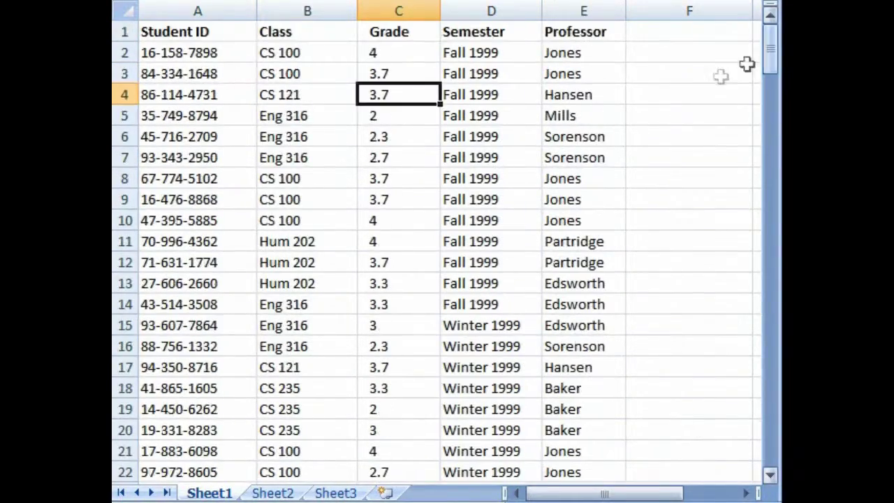
left_click(682, 74)
type("Average")
key("Return")
left_click(685, 74)
key("ctrl+b")
- Calculate the average of all grades in C2:C193 with an AVERAGE formula in F4
key("Return")
type("=AVERAGE(")
key("Left")
key("Left")
key("Left")
key("Up")
key("Up")
key("ctrl+shift+Down")
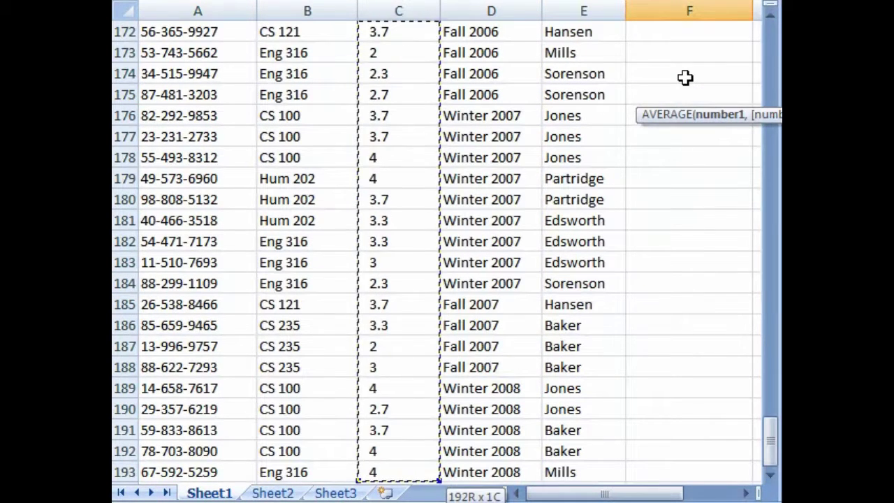
key("Return")
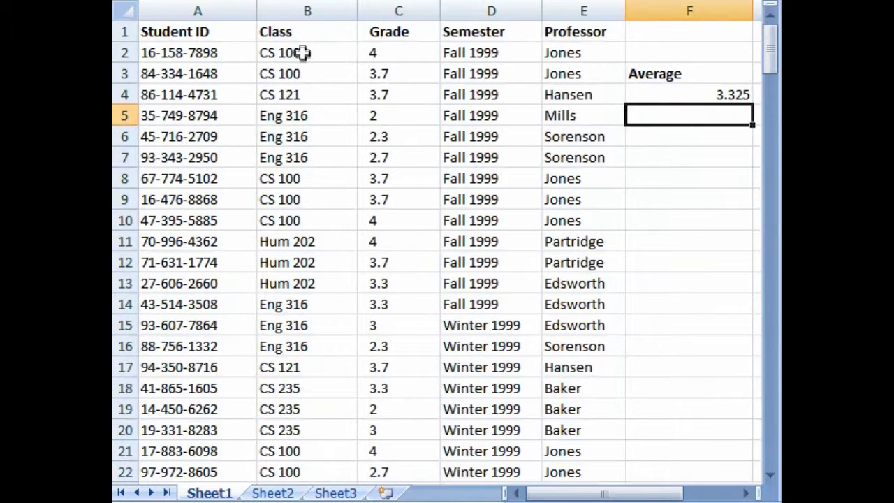
- Locate the CS 100 entries in the Class column, going down to row 26
left_click(300, 72)
left_click(313, 198)
scroll(317, 211, "down", 5)
left_click(301, 219)
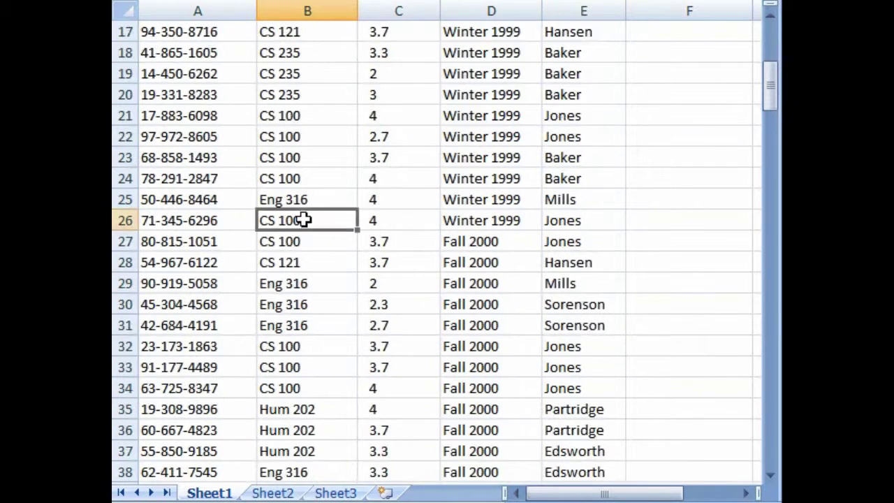
- Enter a second 3×3 matrix in F2:H4 with the rows 2 2 1, 0 2 0 and 0 0 1
type("2")
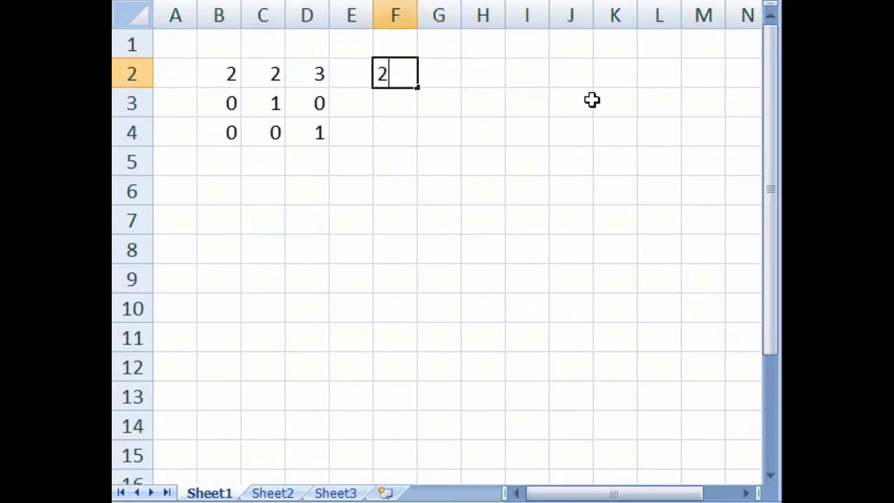
key("Tab")
type("2")
key("Tab")
type("1")
key("Return")
type("0")
key("Tab")
type("2")
key("Tab")
type("0")
key("Return")
type("0")
key("Tab")
type("0")
key("Tab")
key("Return")
- Multiply the two 3×3 matrices with an MMULT array formula spanning J2:L4
left_click_drag(561, 75, 650, 138)
type("=")
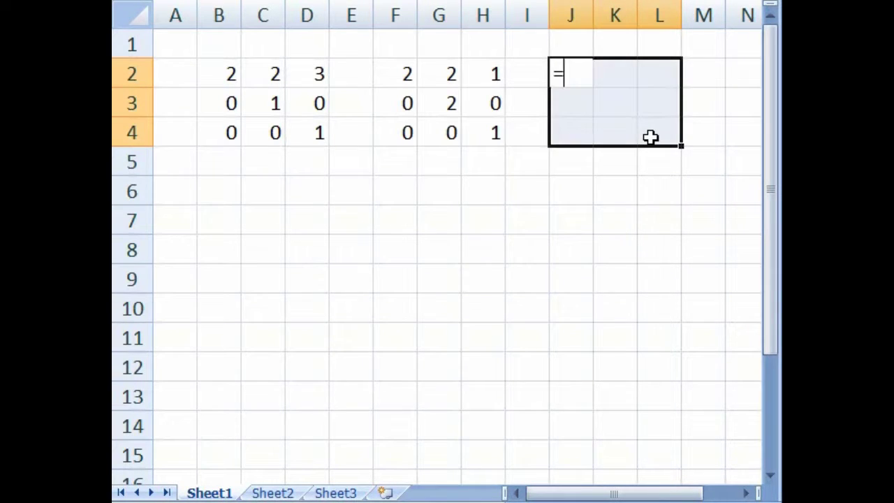
type("MMULT(")
left_click_drag(225, 78, 298, 127)
type(",")
left_click_drag(373, 85, 442, 133)
type(")")
key("ctrl+shift+Return")
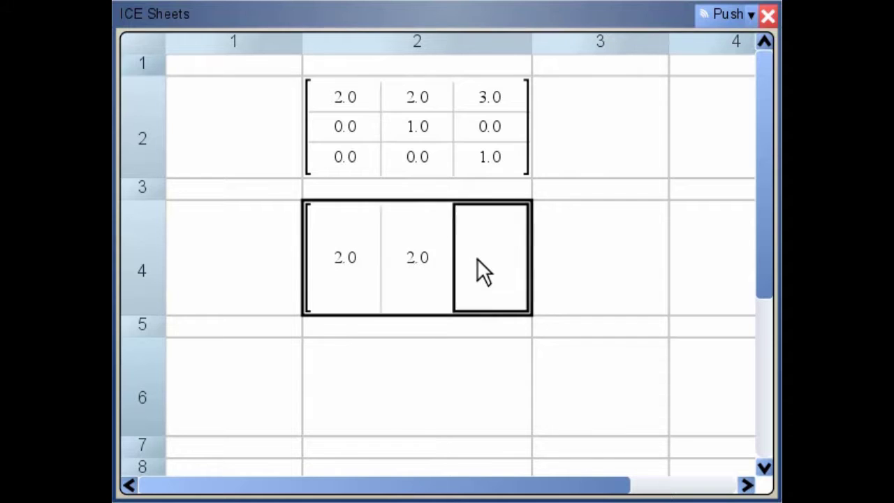
- In ICE Sheets, complete the row 4 matrix with 1 ending its first row and the further rows 0 2 0 and 0 0 1
type("1")
key("Return")
type("0")
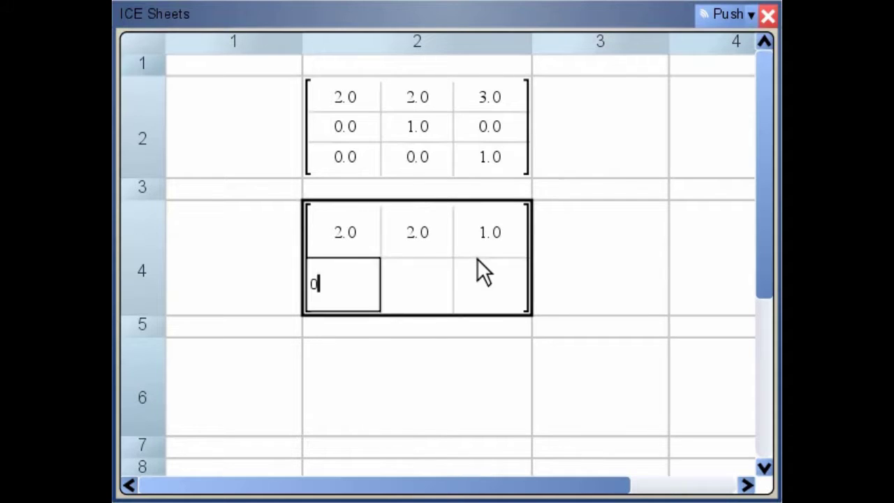
key("Tab")
type("2")
key("Tab")
type("0")
key("Return")
type("0")
key("Tab")
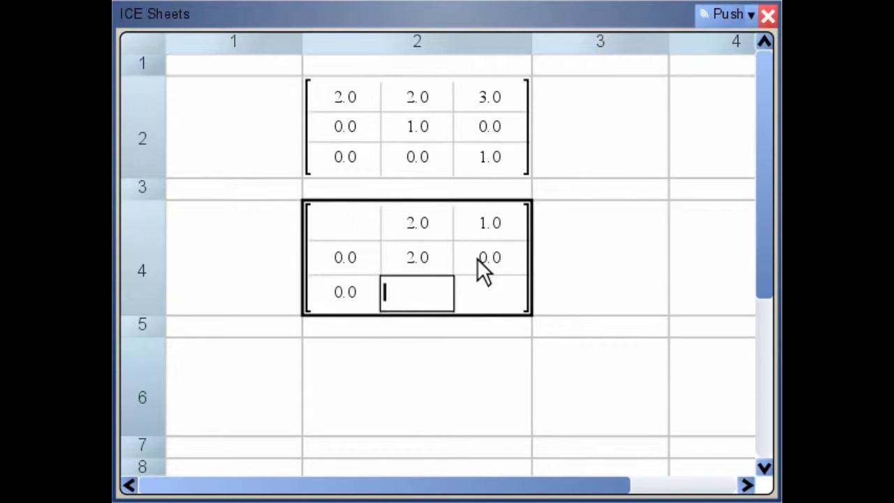
type("0")
key("Tab")
type("1")
- Multiply the matrices in rows 2 and 4 with an mmult formula in row 6 of column 2
left_click(450, 426)
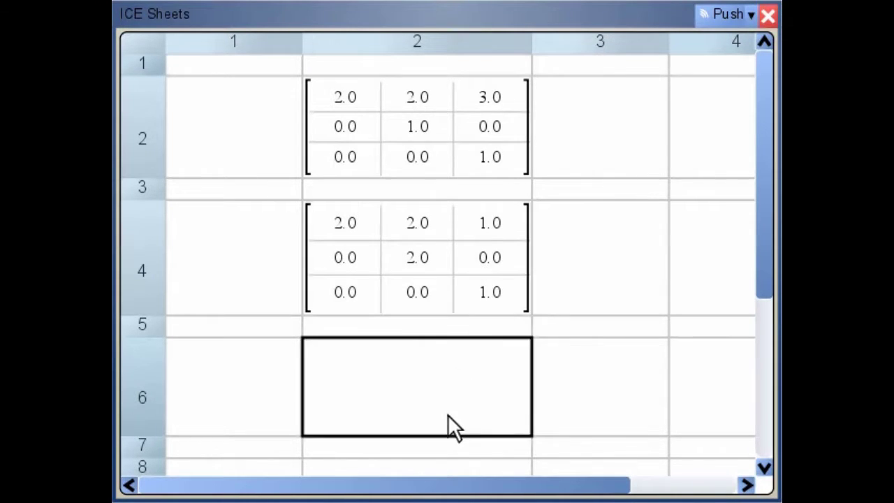
type("=mmult(")
left_click(432, 166)
type(",")
left_click(422, 255)
key("Return")
- Set the last element in the first row of the second matrix to 3
left_click(472, 225)
type("3")
key("Return")
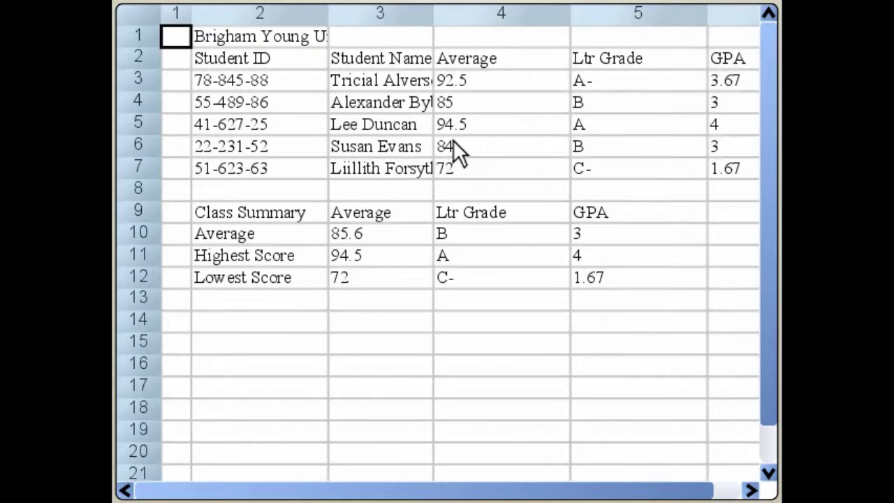
- Set the student average in row 6 to 89 and widen the Student Name column to fit the full names
left_click(453, 143)
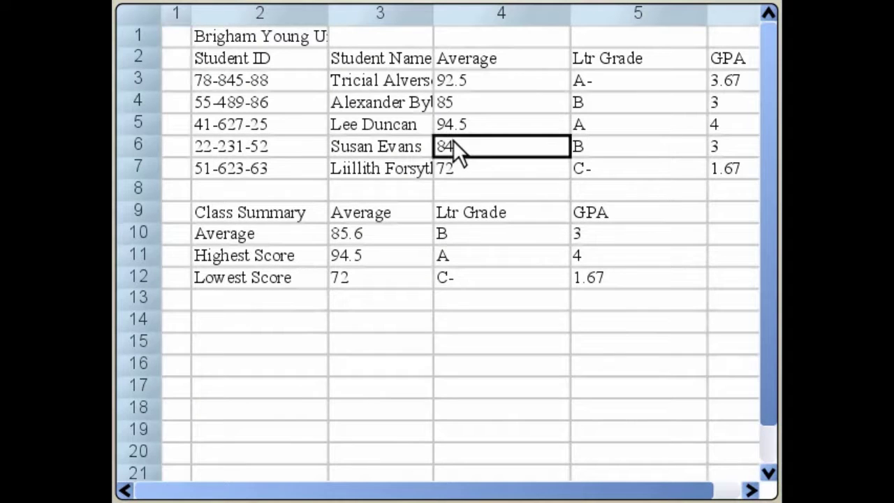
type("89")
key("Return")
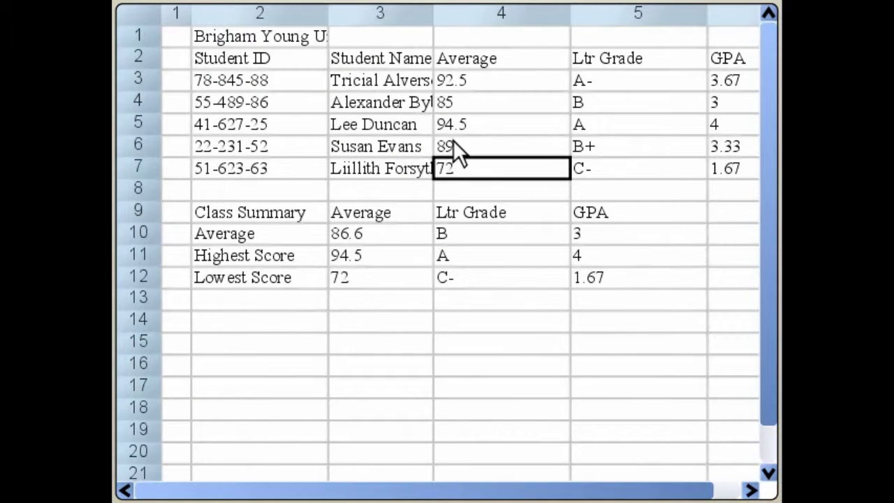
left_click_drag(434, 10, 493, 10)
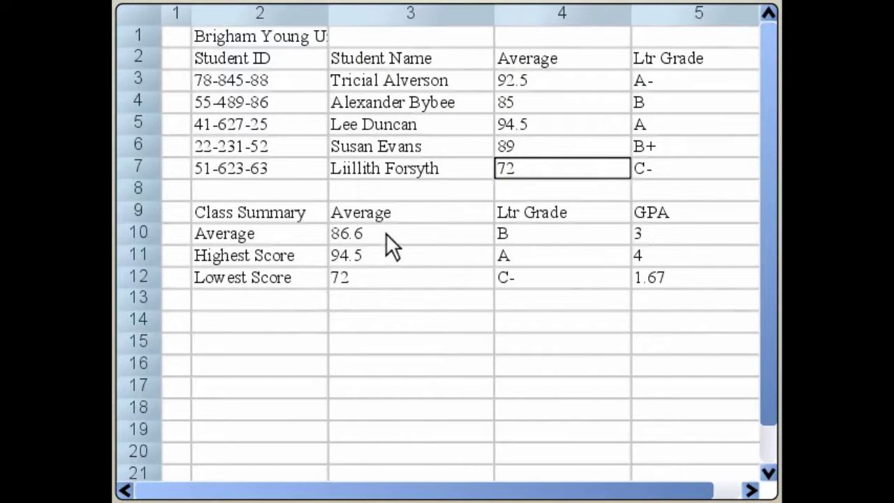
- Create a nested table from the Class Summary block, including its Average, Ltr Grade and GPA columns
left_click_drag(209, 213, 628, 279)
right_click(555, 255)
left_click(558, 261)
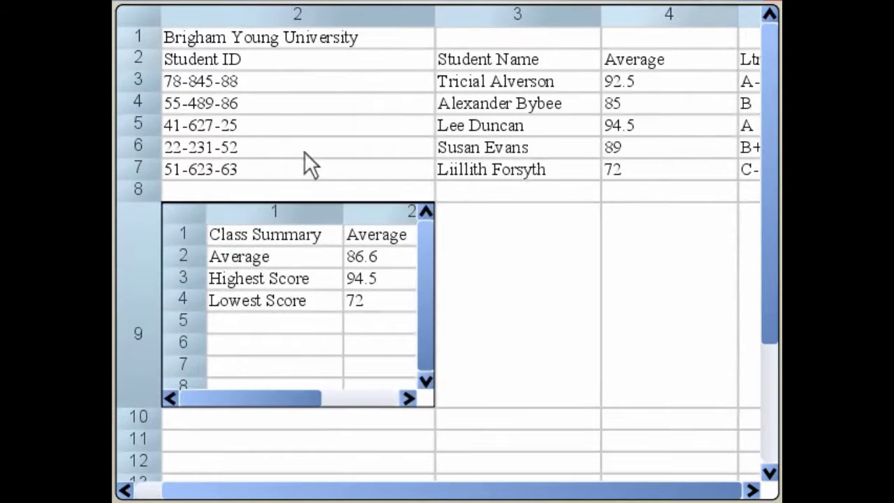
- Create a nested table from the student records in rows 2 to 7, from Student ID to GPA
left_click_drag(256, 68, 738, 175)
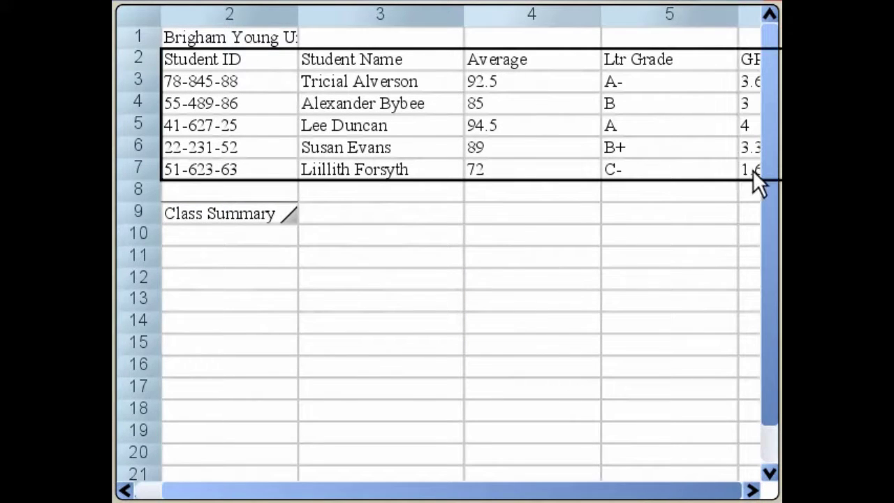
right_click(427, 105)
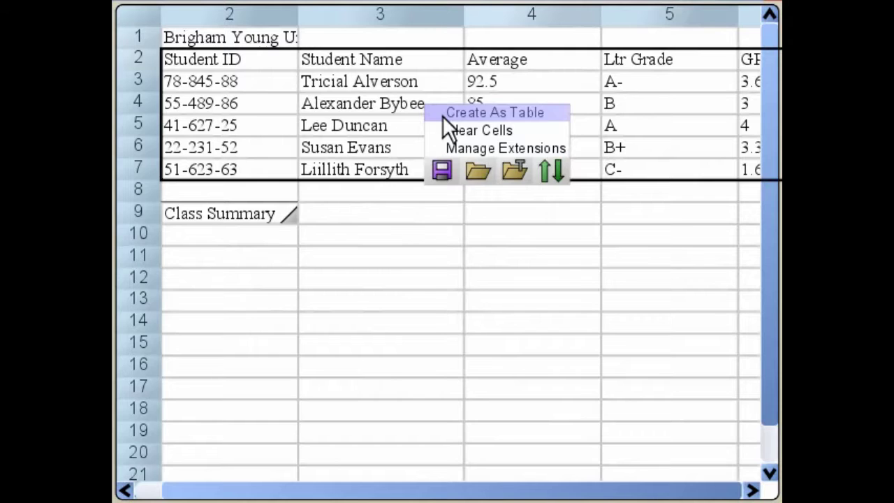
left_click(442, 113)
- Enlarge column 2, row 4 and the nested Student Name column to fit the contents of both nested tables
left_click_drag(465, 14, 768, 14)
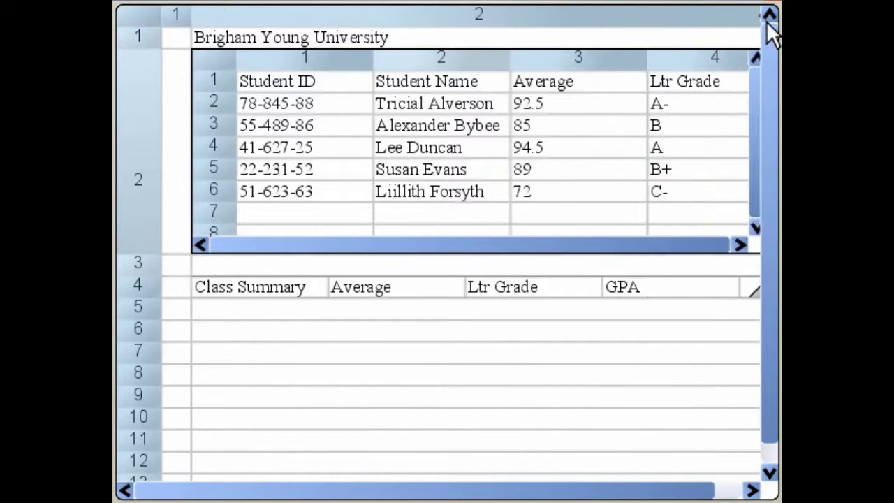
left_click_drag(144, 296, 141, 425)
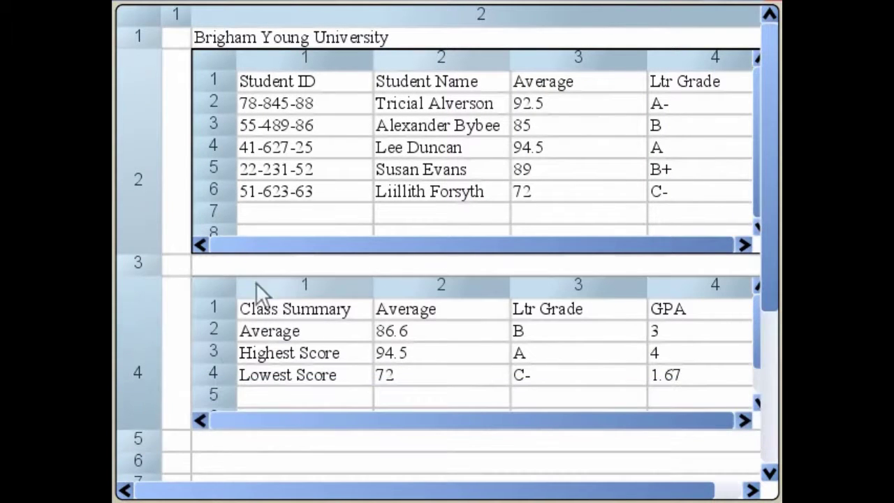
left_click_drag(510, 61, 528, 60)
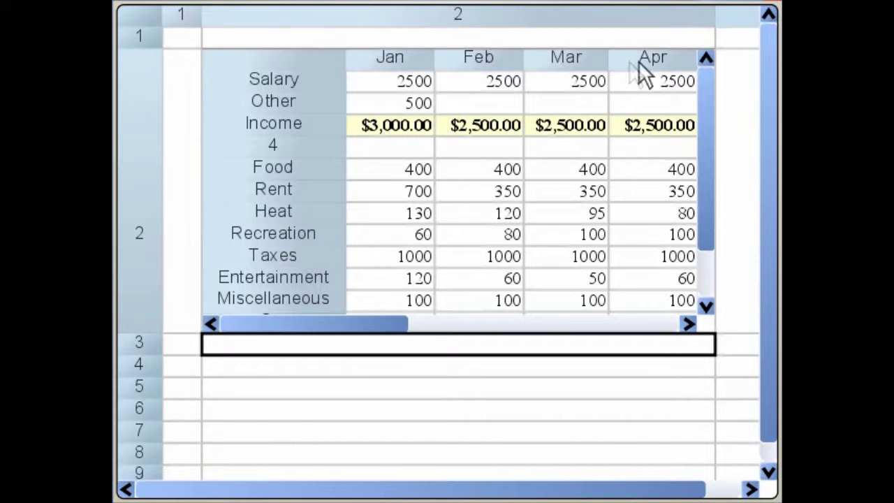
- Sum the Salary values from Jan to Mar of the nested budget table in row 3 of column 2
type("=sum(")
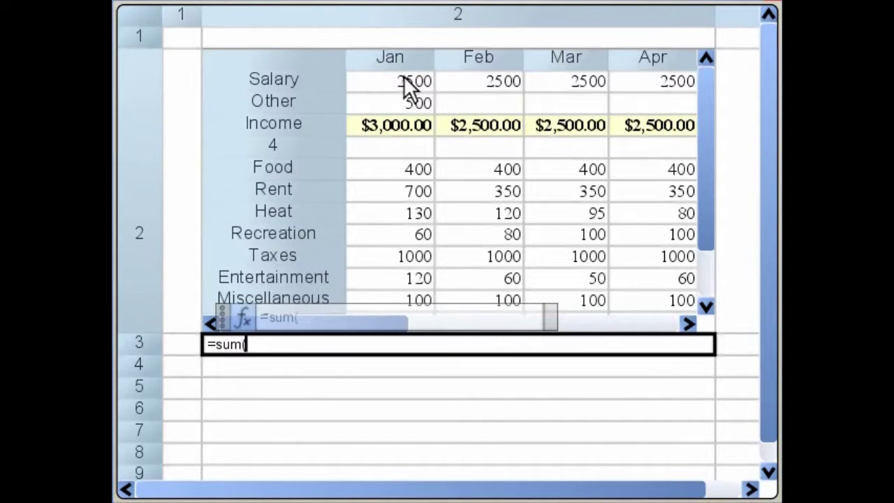
left_click_drag(404, 80, 545, 80)
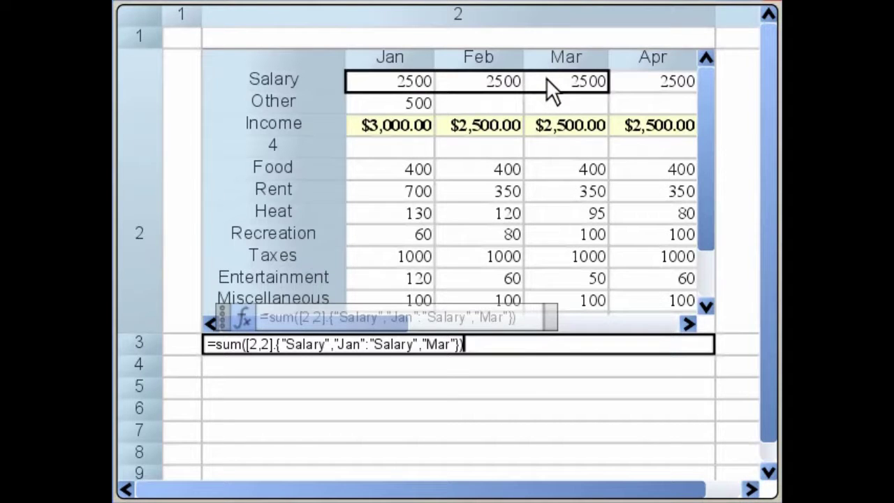
key("Return")
- In row 4 of column 2, enter a formula referencing the Feb Entertainment value of the nested budget table
type("=")
left_click(476, 175)
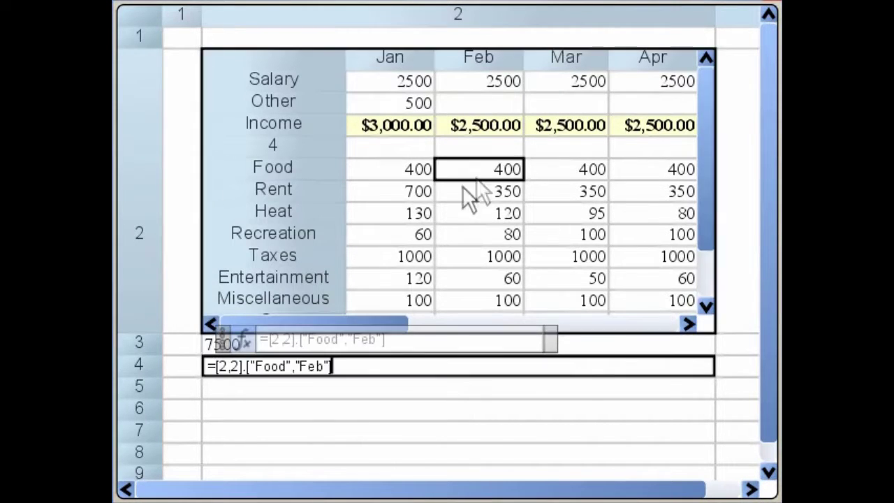
left_click(408, 239)
left_click(492, 282)
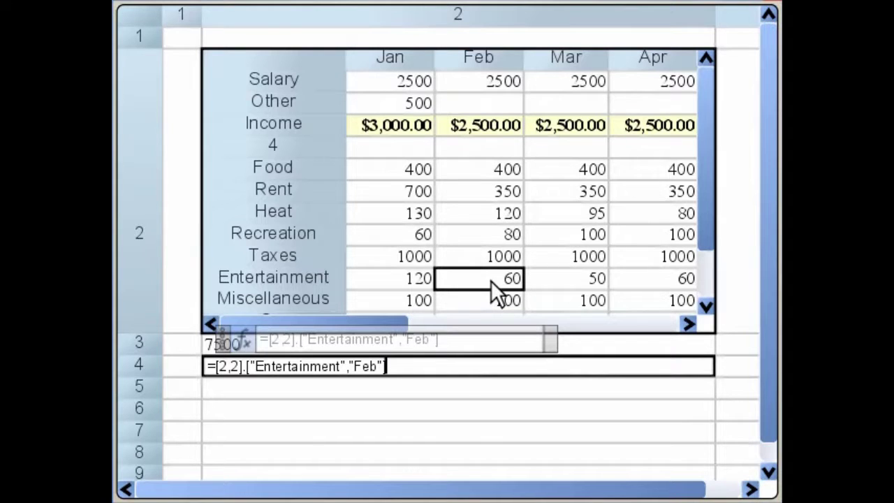
key("Return")
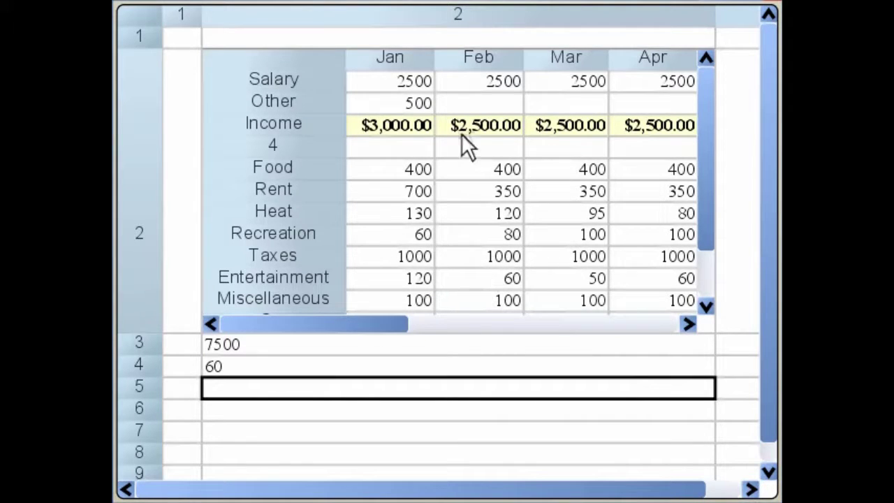
- Insert a new column at the Feb column of the nested budget table
right_click(457, 66)
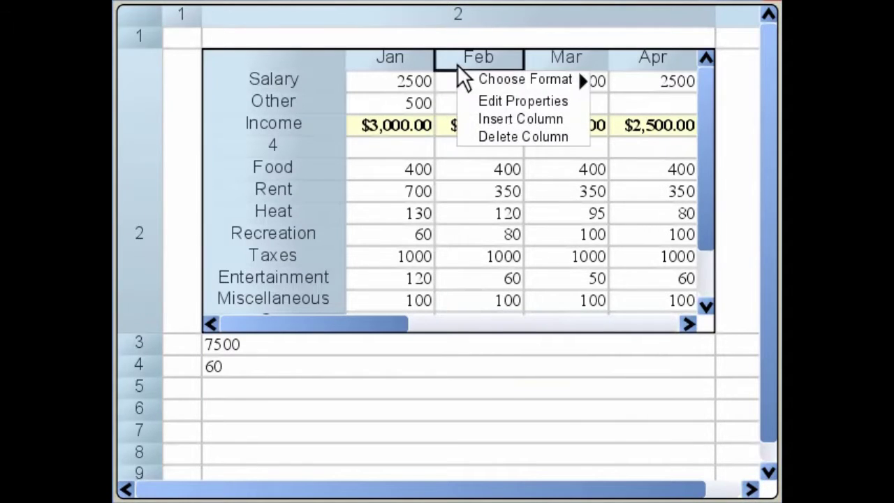
left_click(483, 119)
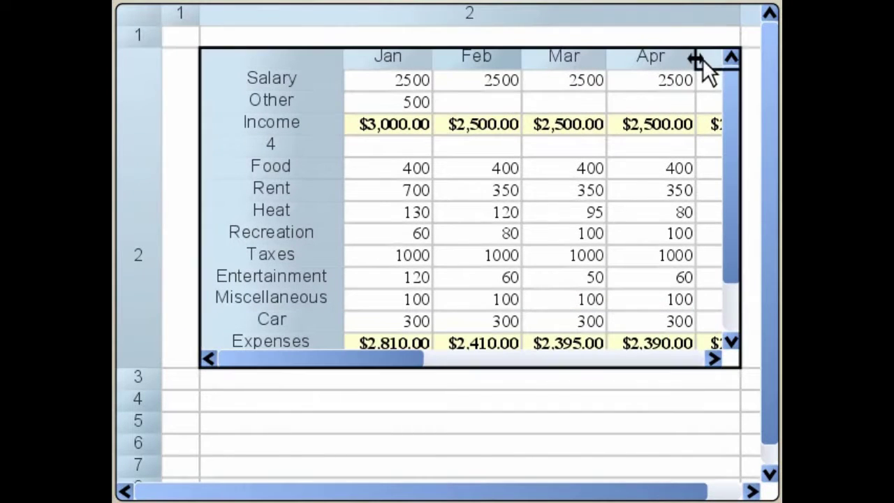
- Collapse the Jan to Apr columns of the nested budget table and restore them one by one
left_click_drag(696, 58, 366, 57)
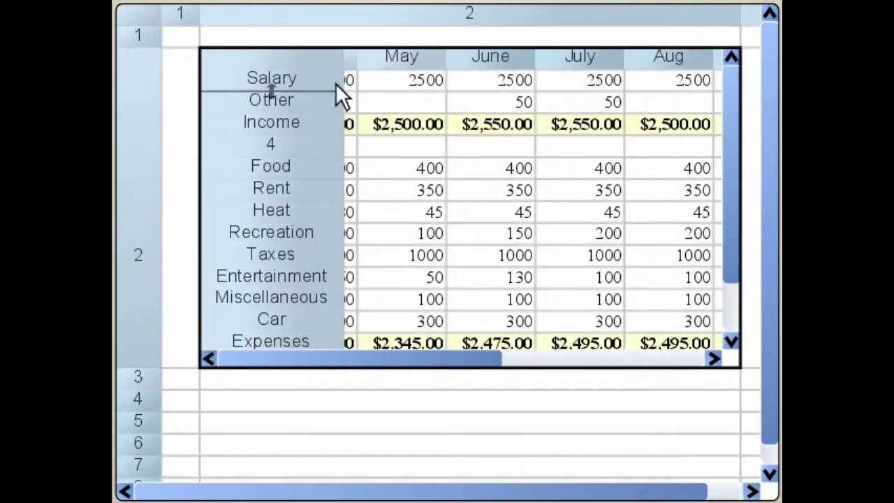
double_click(347, 64)
double_click(348, 63)
double_click(348, 62)
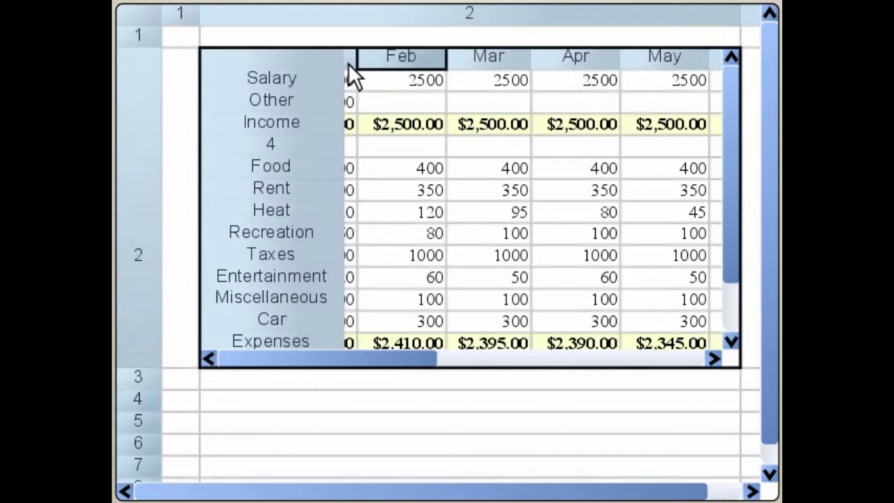
double_click(349, 63)
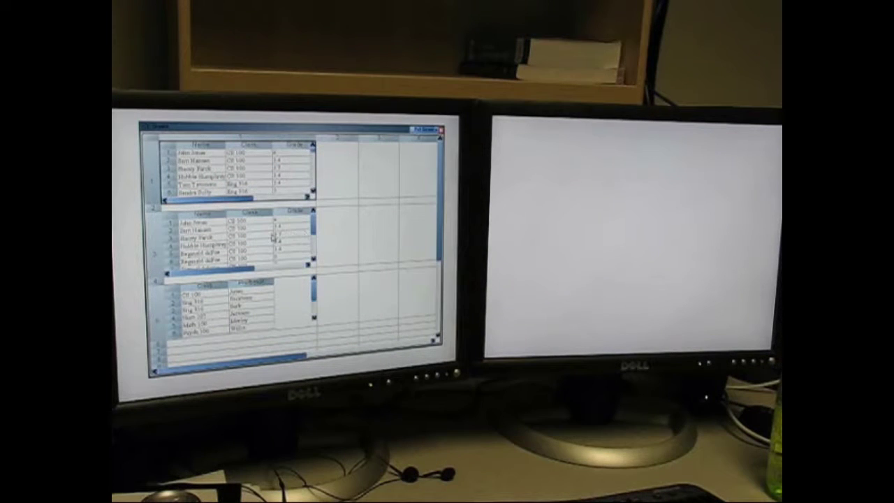
right_click(316, 204)
mouse_move(335, 224)
left_click(371, 228)
left_click_drag(228, 132, 609, 141)
left_click_drag(651, 196, 717, 341)
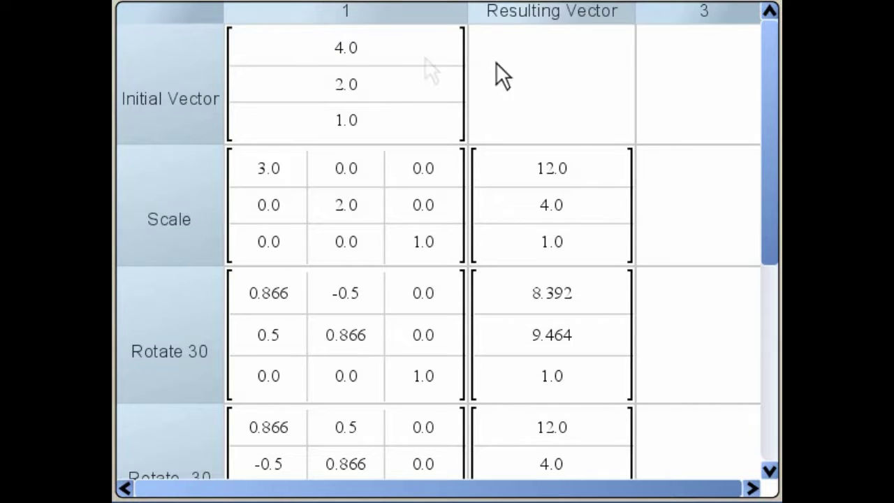
- Set the first element of the Initial Vector to 3
double_click(397, 52)
type("3")
key("Return")
left_click_drag(763, 97, 766, 64)
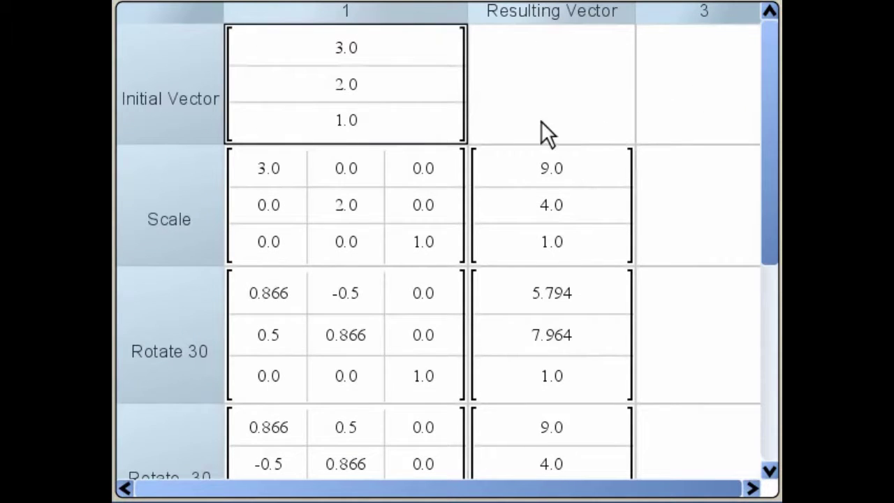
- Shrink the Initial Vector to Translate rows and narrow columns 1 and Resulting Vector so the matrices collapse to their formulas
left_click_drag(212, 144, 208, 64)
left_click_drag(190, 186, 190, 126)
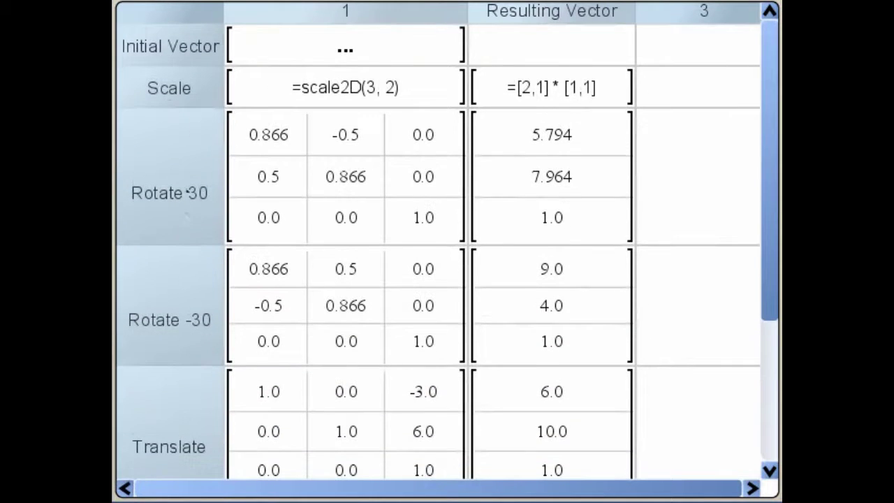
left_click_drag(180, 244, 178, 153)
left_click(161, 271)
left_click_drag(162, 271, 161, 191)
left_click_drag(144, 316, 144, 238)
left_click_drag(468, 10, 399, 9)
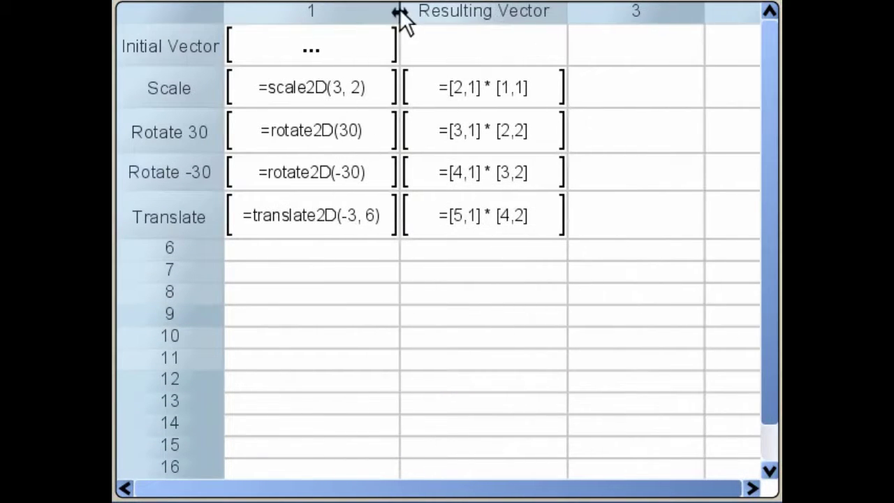
left_click_drag(567, 12, 533, 20)
- Expand the collapsed cells of the Initial Vector, Scale, Rotate and Translate rows one after another to inspect their matrices
left_click(497, 49)
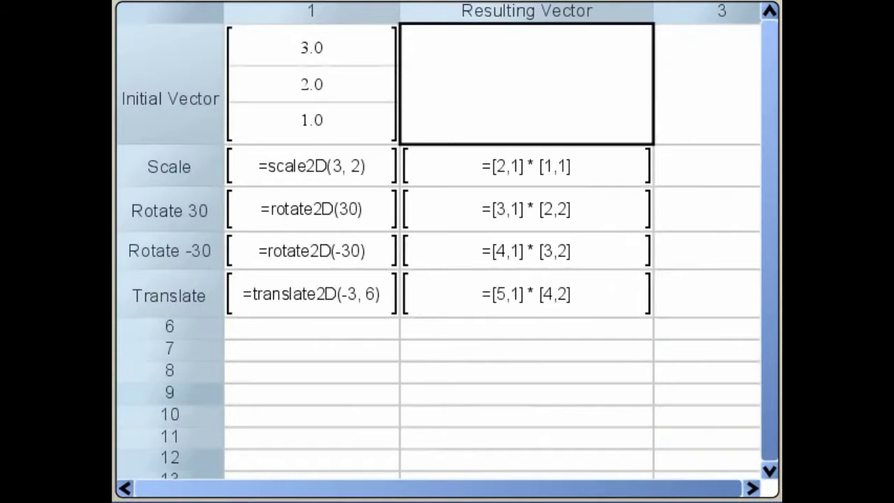
left_click(526, 167)
left_click(311, 166)
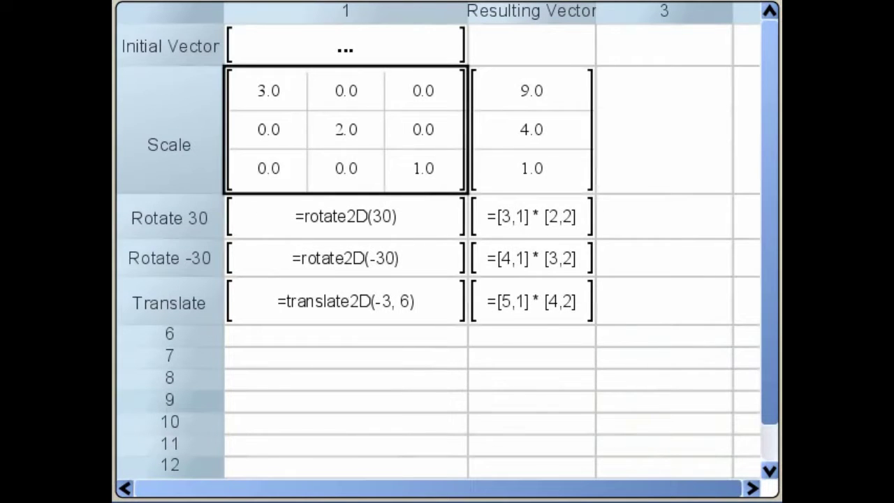
left_click(345, 216)
left_click(345, 258)
left_click(345, 301)
left_click(530, 301)
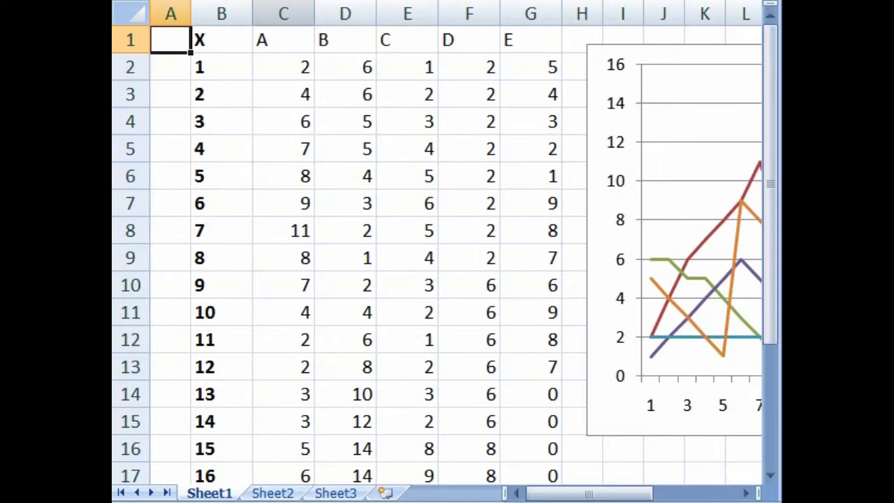
- In the Excel chart workbook, set the first two values of series A in C2 and C3 to 4 and 5
left_click(279, 65)
type("4")
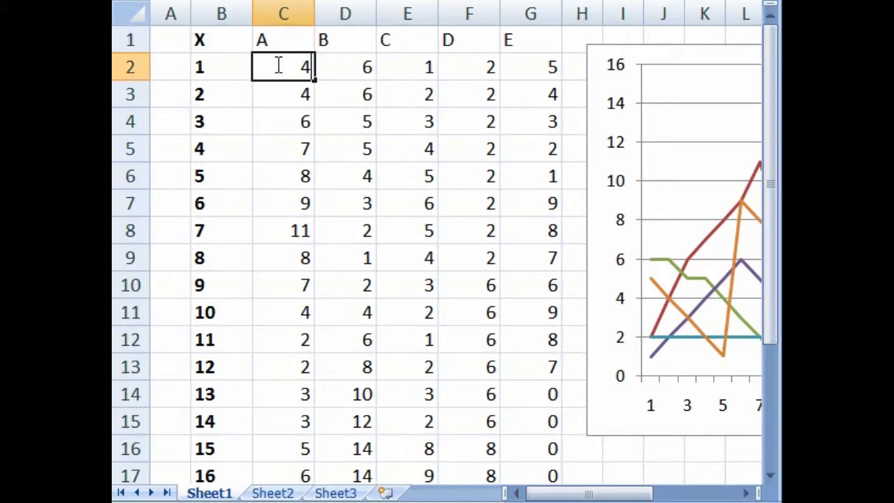
key("Return")
type("5")
key("Return")
key("Return")
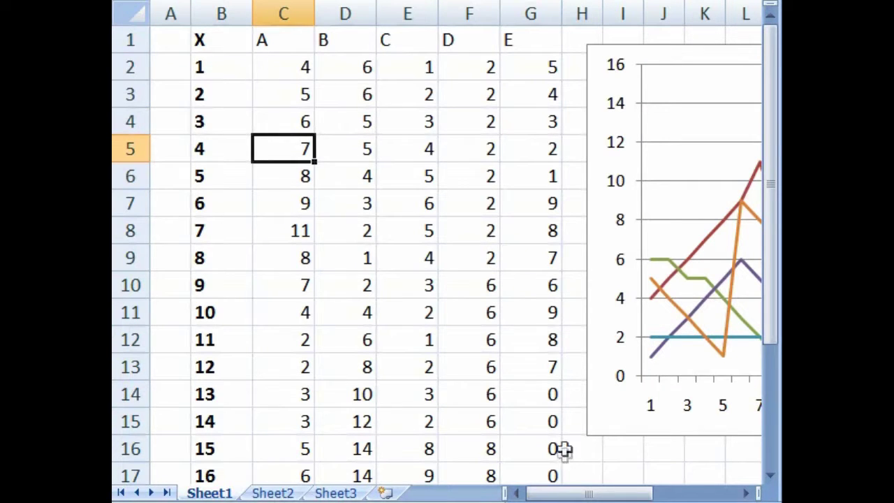
mouse_move(564, 493)
left_mouse_down()
mouse_move(624, 495)
mouse_move(564, 495)
left_mouse_up()
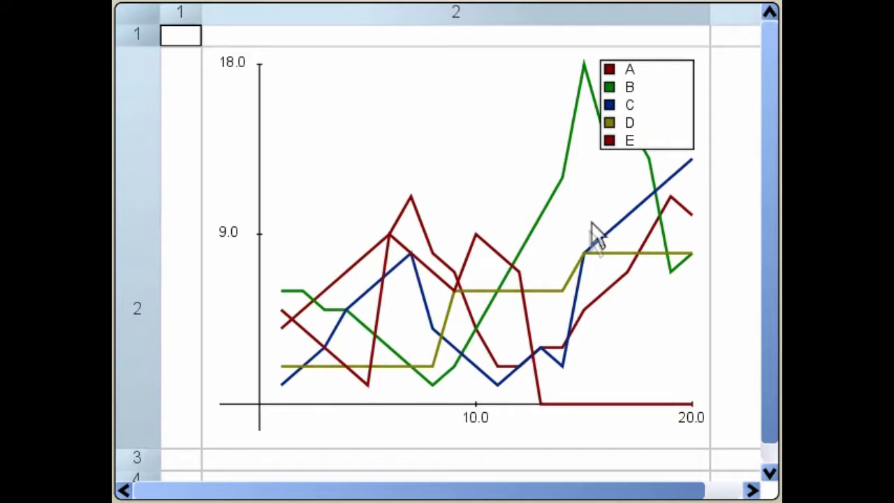
- In ICE Sheets, open the chart's data table, set rows 5 to 8 of column C to 5, 6, 7 and 8, and close it
double_click(487, 217)
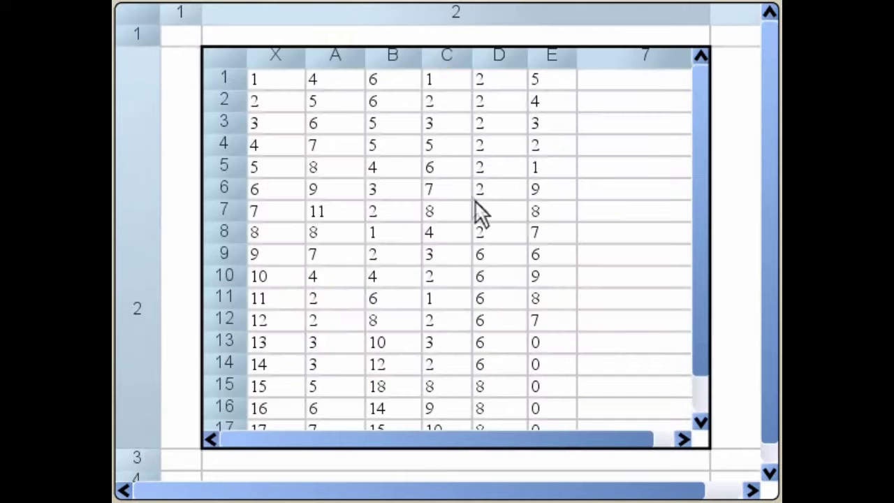
left_click(444, 167)
type("5")
key("Return")
type("6")
key("Return")
type("7")
key("Return")
type("8")
key("Return")
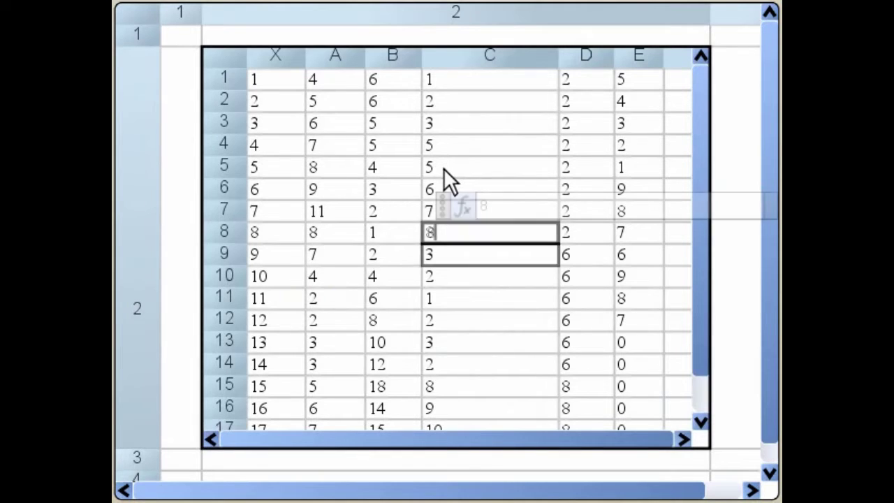
left_click(180, 33)
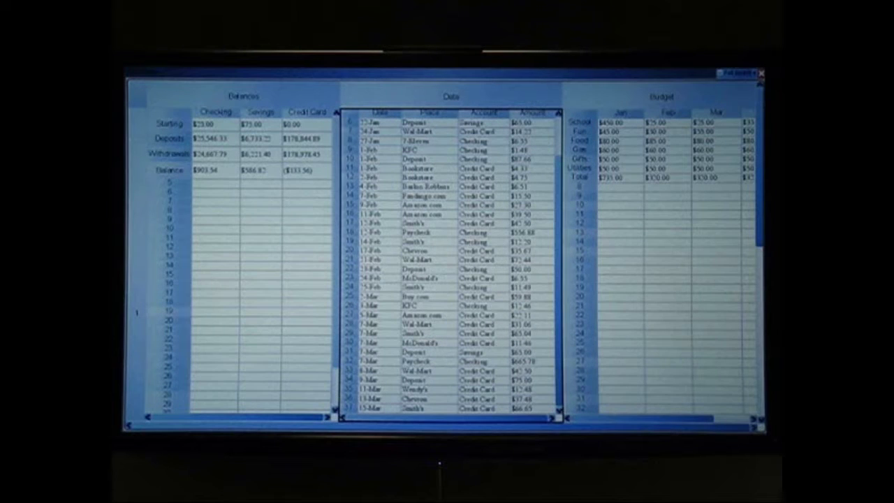
- On the large display, set the Mar Food value of the Budget table to 85 and return to the transaction table
left_click(705, 143)
type("85")
key("Return")
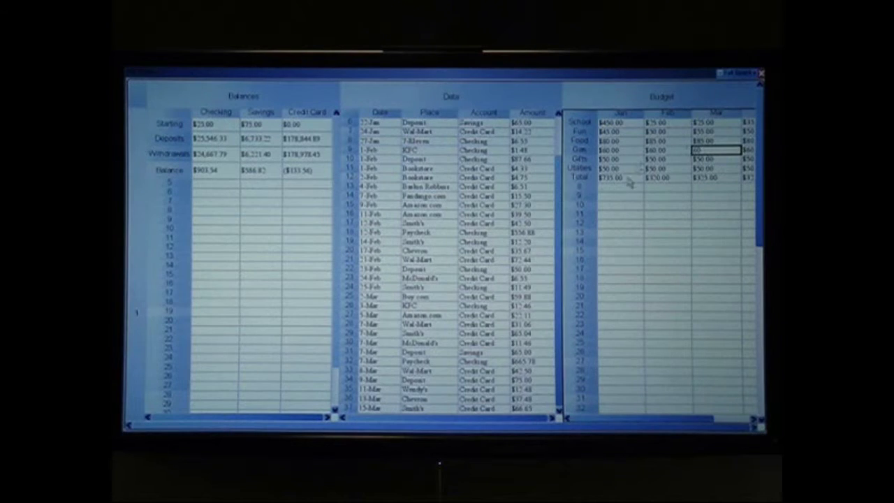
left_click(545, 186)
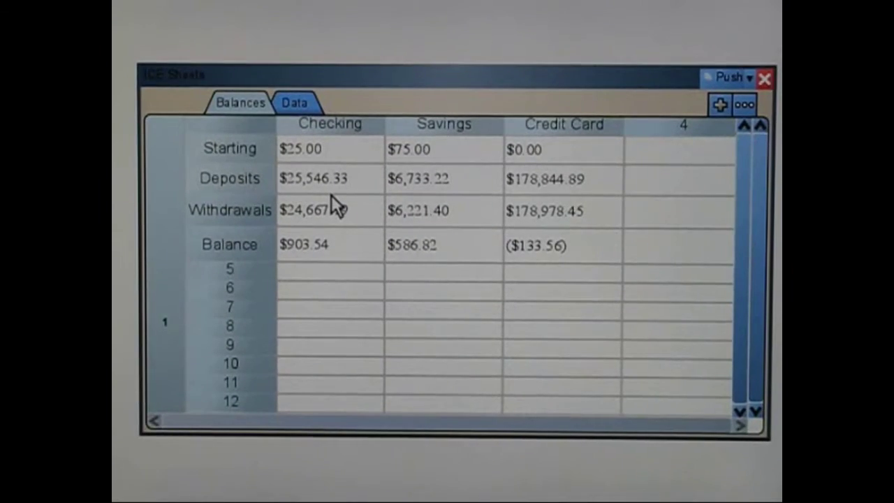
- In the tabbed small-screen sheet, set the Mar Food value of the Budget table to 85 and return to the Data table
left_click(289, 109)
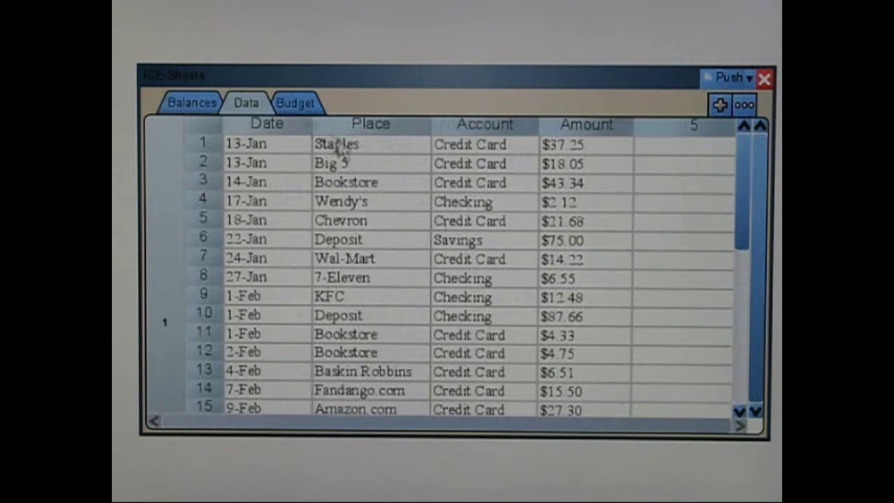
left_click(289, 108)
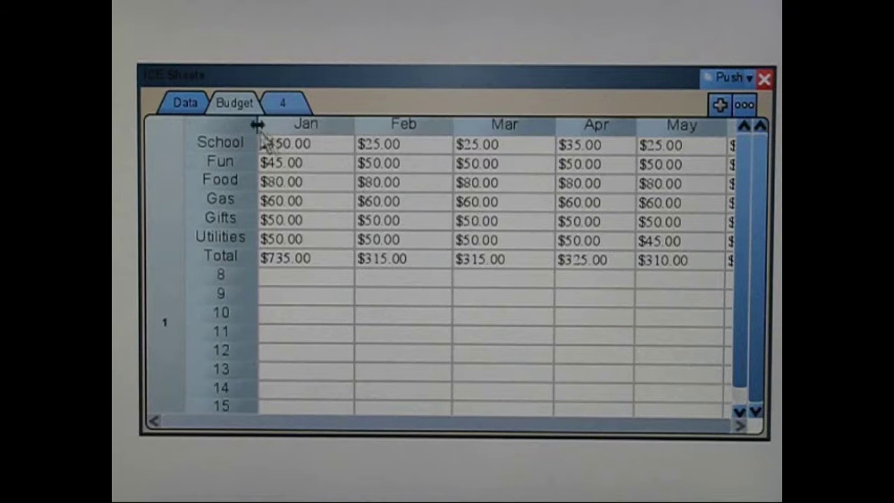
left_click(481, 184)
type("85")
key("Return")
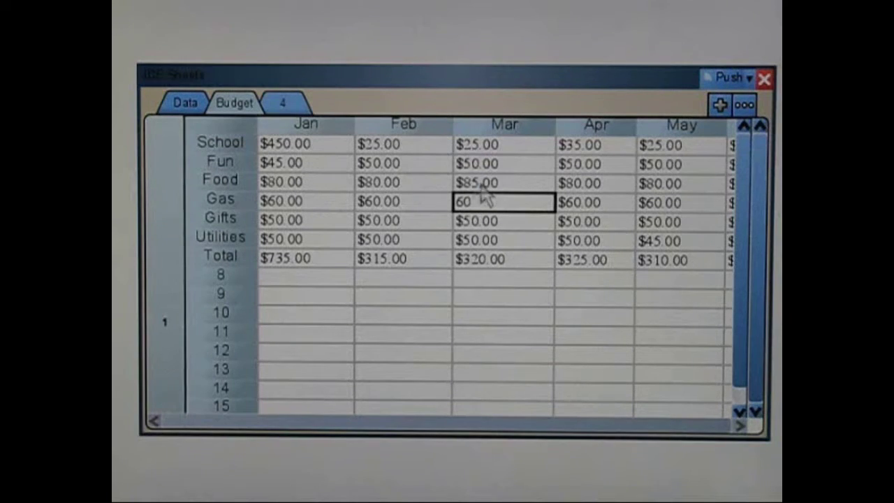
left_click(192, 110)
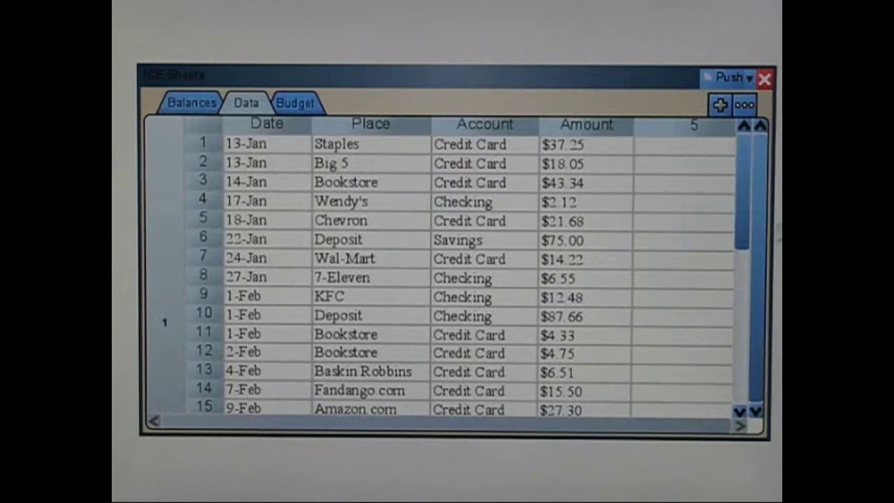
left_click_drag(745, 216, 746, 363)
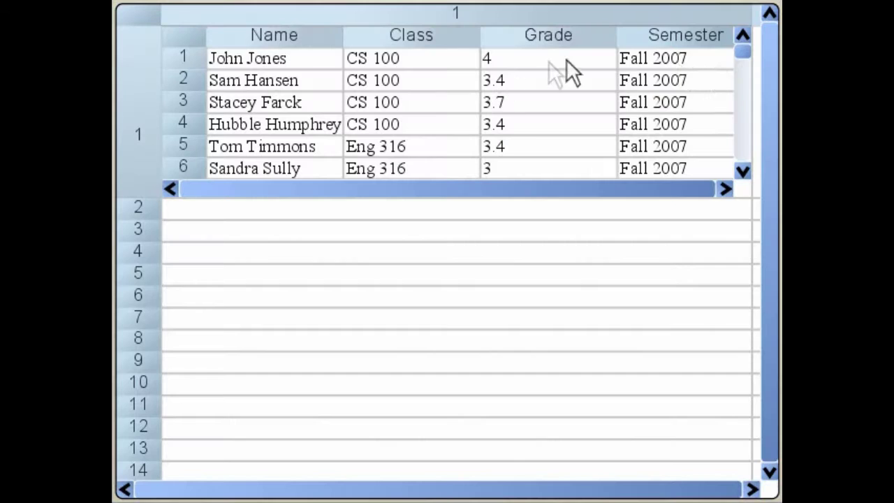
- In row 3, enter a select formula that filters the nested grades table by Class, and enlarge the row for its result
left_click(741, 55)
left_click_drag(740, 96, 740, 39)
left_click(396, 232)
type("=select(")
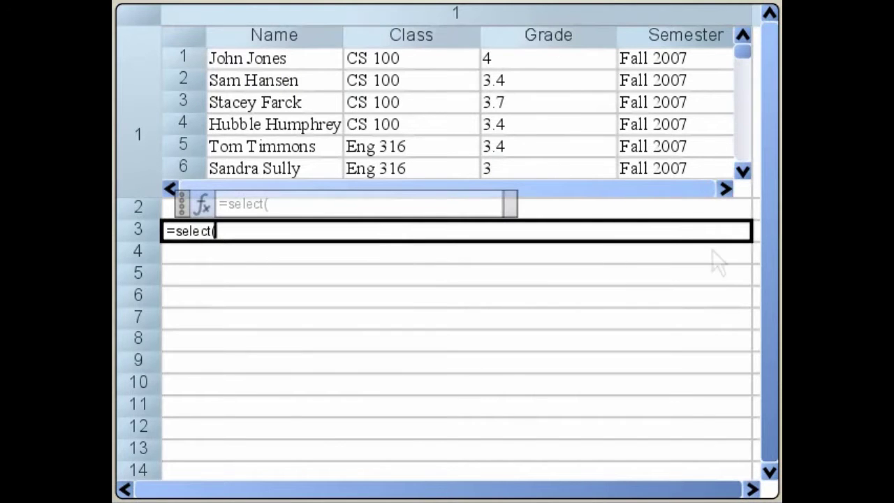
left_click(737, 182)
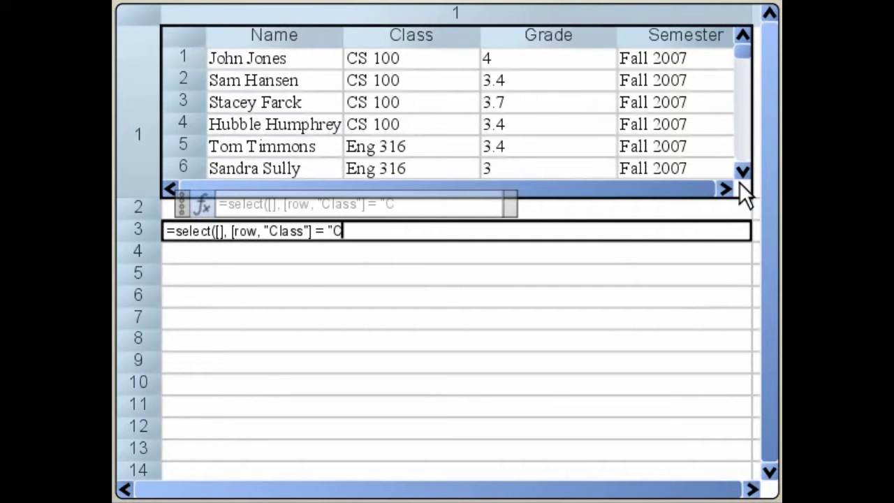
key("Return")
left_click_drag(157, 239, 252, 386)
mouse_move(739, 262)
left_mouse_down()
mouse_move(740, 322)
mouse_move(731, 246)
left_mouse_up()
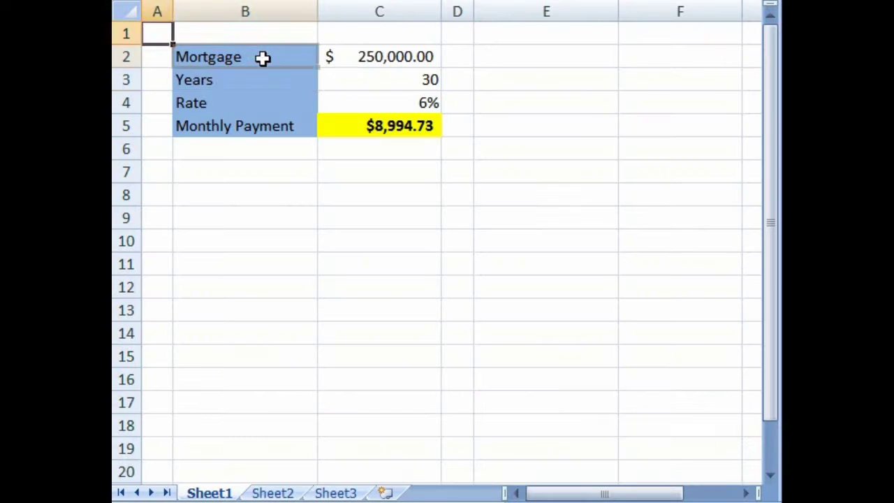
- In the Excel mortgage workbook, copy the calculator block B2:C5 to E2, B7 and E7
left_click_drag(263, 59, 342, 126)
key("ctrl+c")
left_click(538, 60)
key("ctrl+v")
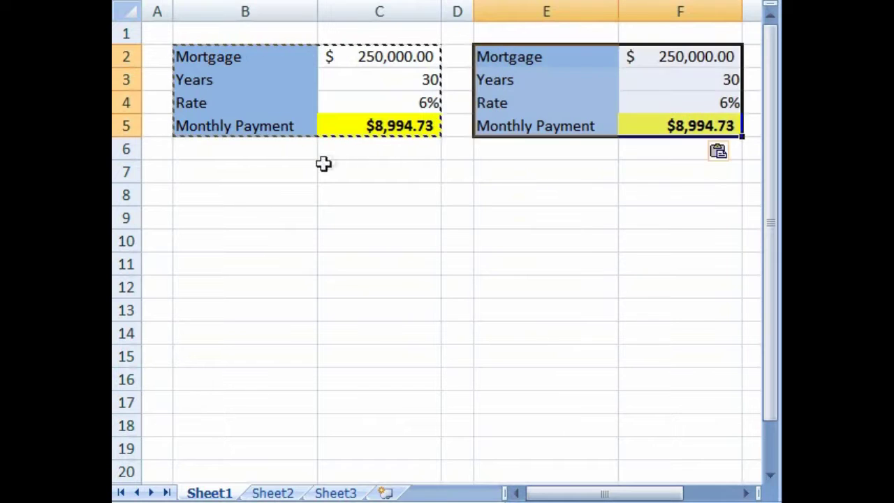
left_click(303, 172)
key("ctrl+v")
left_click(531, 183)
key("ctrl+v")
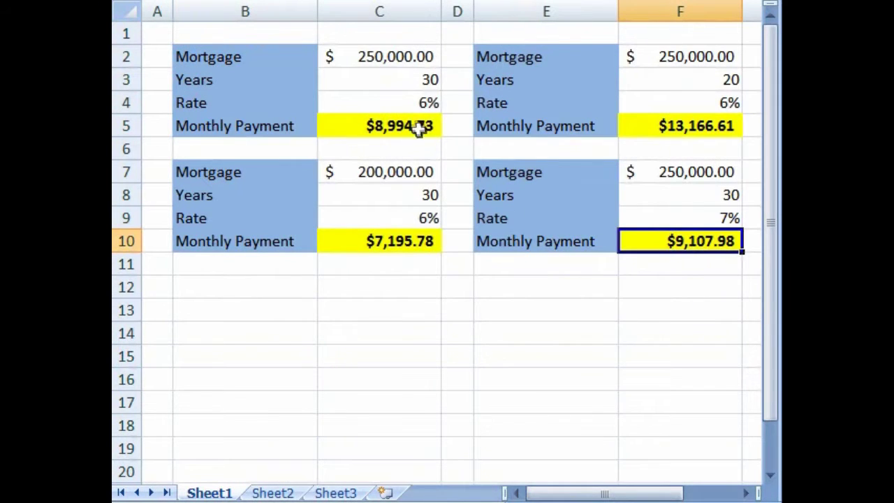
- Multiply the years term by 12 in the Monthly Payment formula in C5
double_click(419, 131)
type("*12")
key("Return")
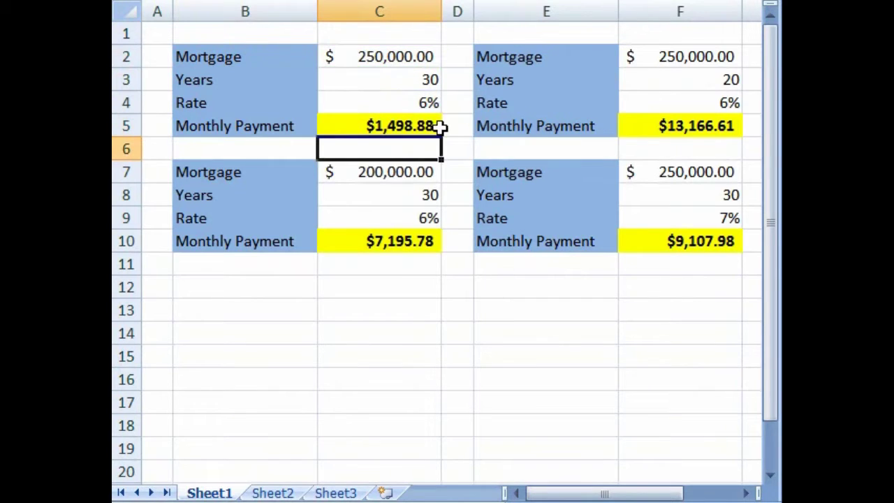
- Copy the corrected Monthly Payment formula from C5 to F5, F10 and C10
left_click(418, 127)
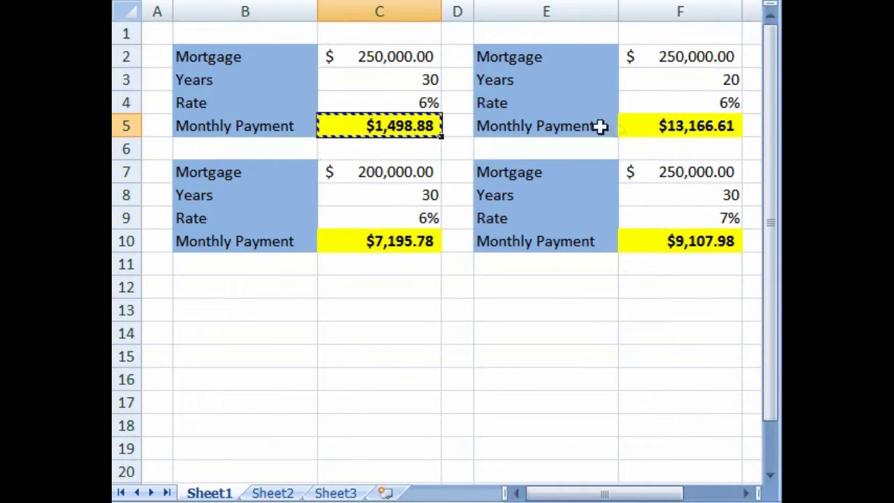
left_click(660, 131)
key("ctrl+v")
left_click(628, 241)
key("ctrl+v")
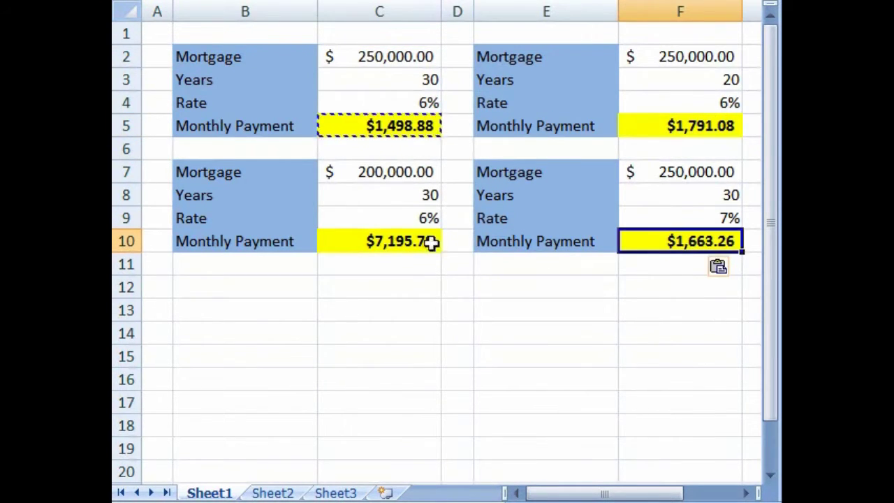
left_click(430, 241)
key("ctrl+v")
key("Escape")
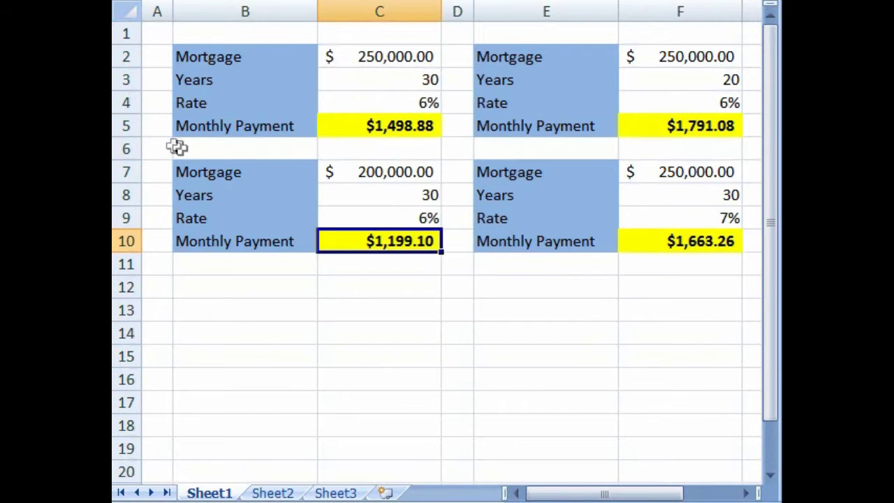
- Insert a row above row 6 and add Total Payments to the first block with the formula =C5*C3*12
left_click(133, 149)
right_click(134, 149)
left_click(188, 258)
left_click(273, 153)
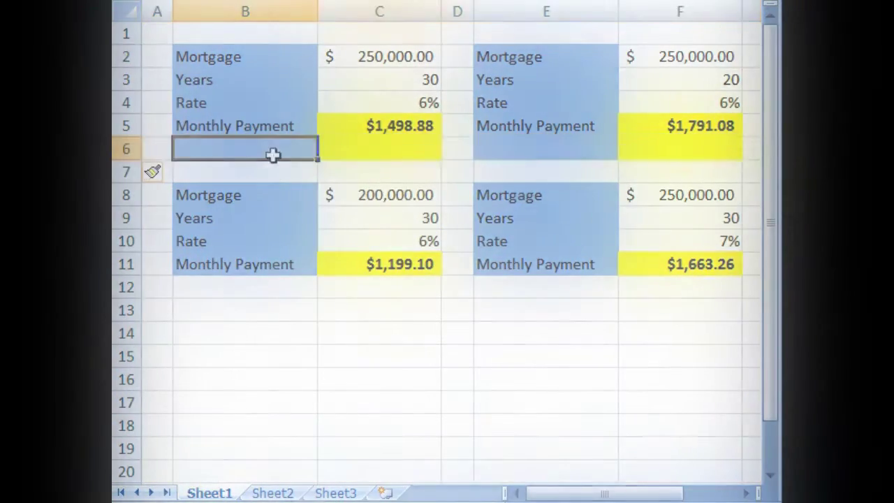
type("Total Payments")
key("Tab")
type("=C5*C3*12")
key("Return")
- Copy the Total Payments label and formula from B6:C6 to the other three mortgage blocks at E6, B12 and E12
left_click_drag(283, 148, 323, 149)
key("ctrl+c")
left_click(534, 152)
key("ctrl+v")
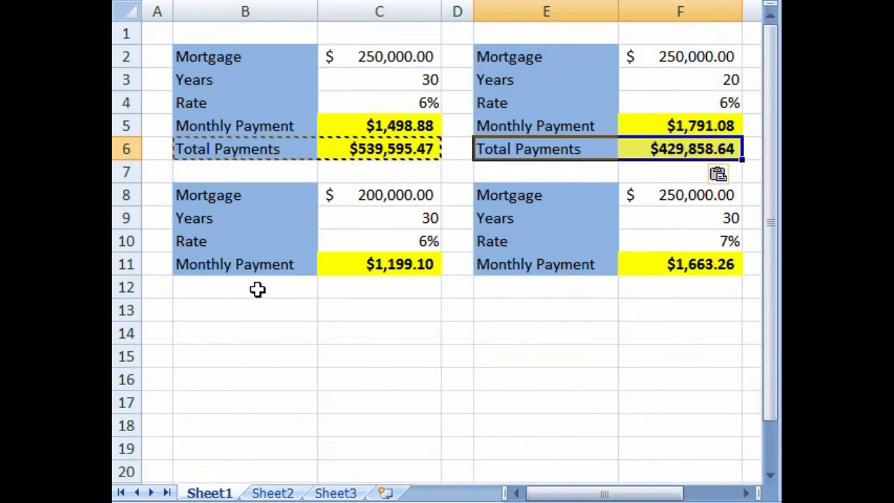
left_click(256, 289)
key("ctrl+v")
left_click(518, 291)
key("ctrl+v")
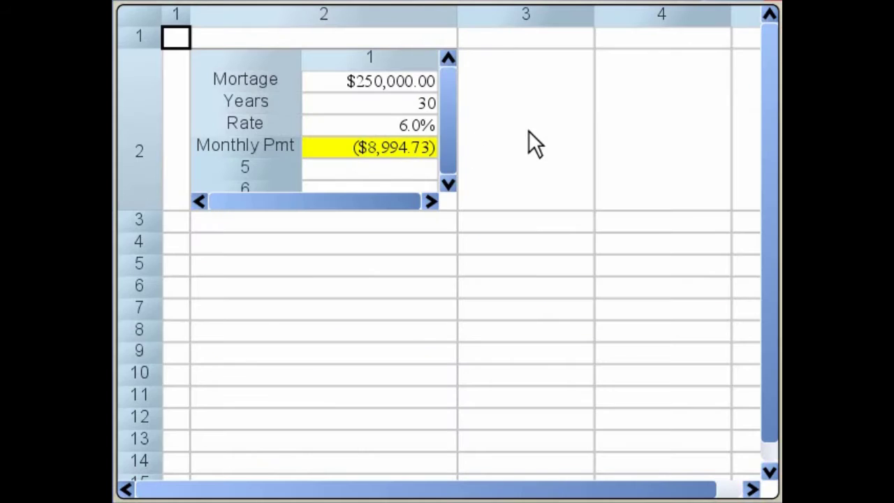
- In ICE Sheets, create a linked table in row 2 of column 3 from the existing mortgage table's cell
right_click(528, 130)
mouse_move(584, 180)
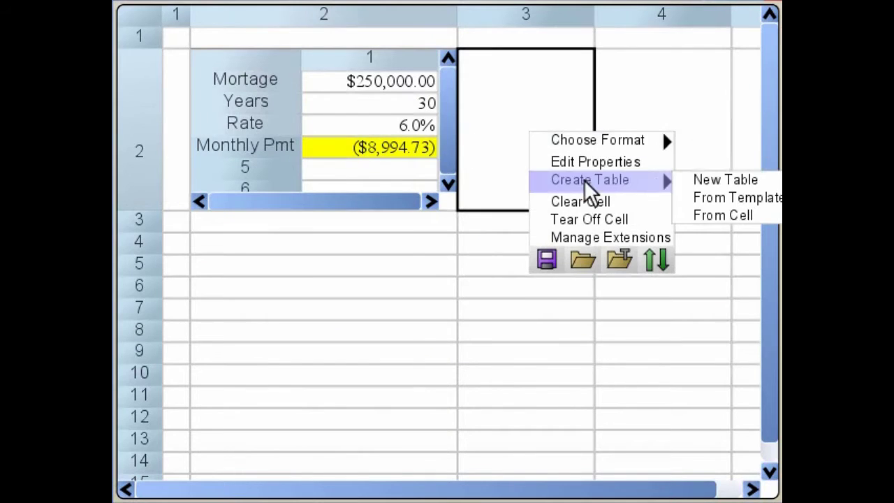
left_click(712, 215)
left_click(451, 203)
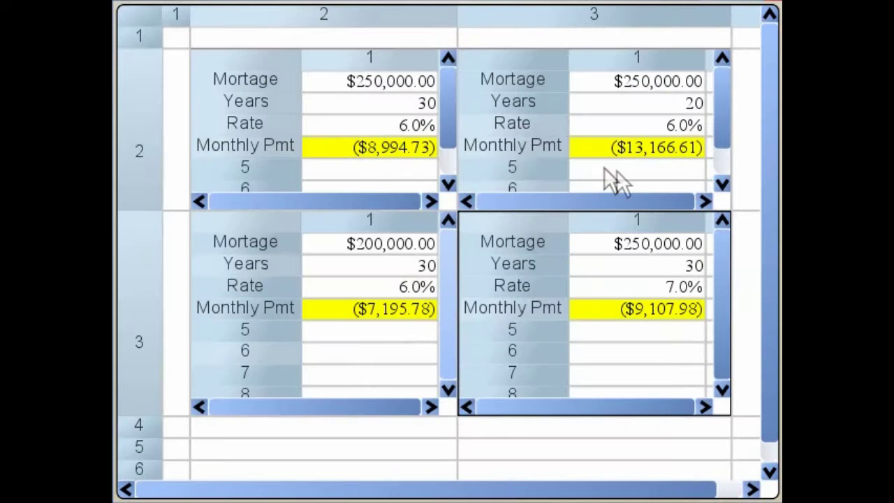
- Correct the Monthly Pmt formula in the original mortgage table to multiply Years by 12: =pmt(["Rate"] / 12, ["Years"]*12, ["Mortage"])
left_click_drag(512, 158, 393, 155)
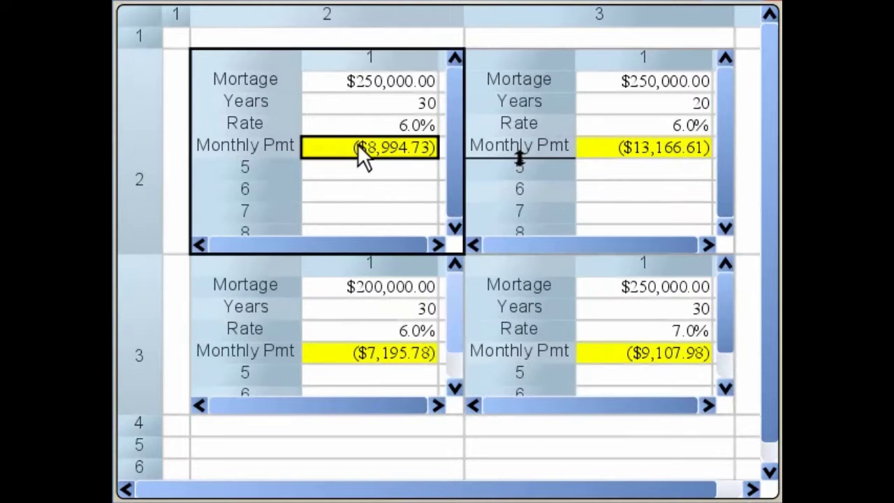
double_click(358, 148)
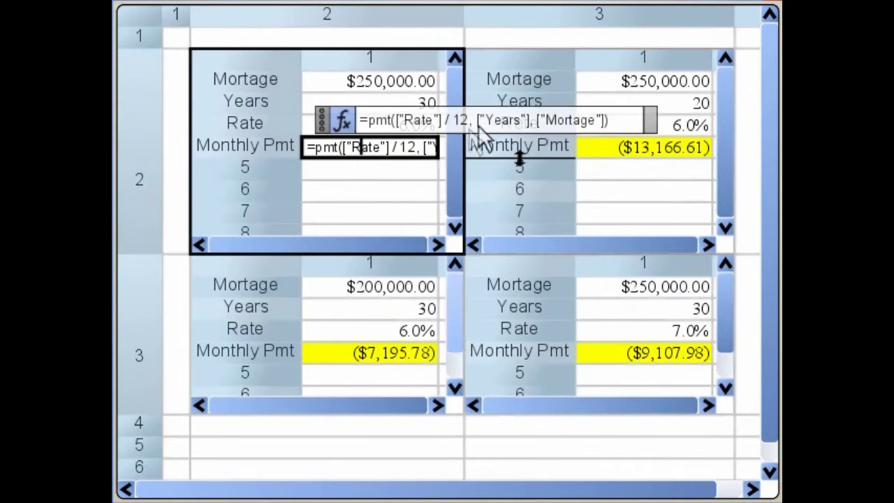
left_click(526, 123)
type("*12")
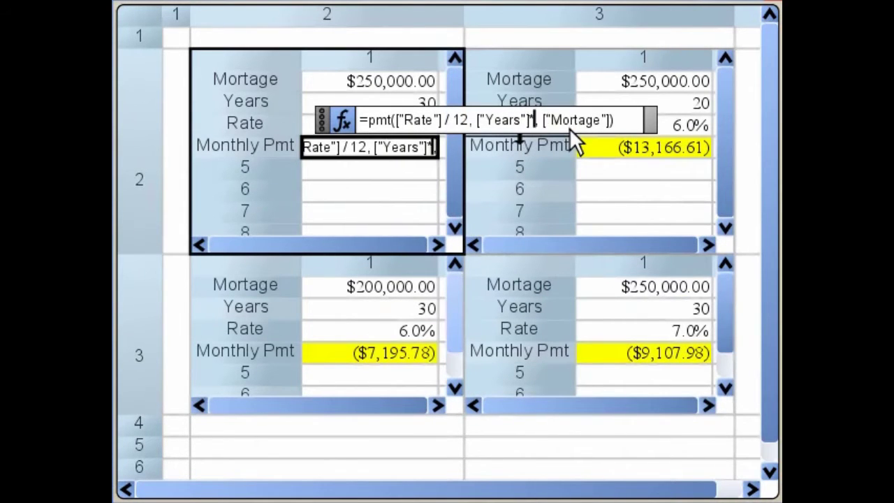
key("Return")
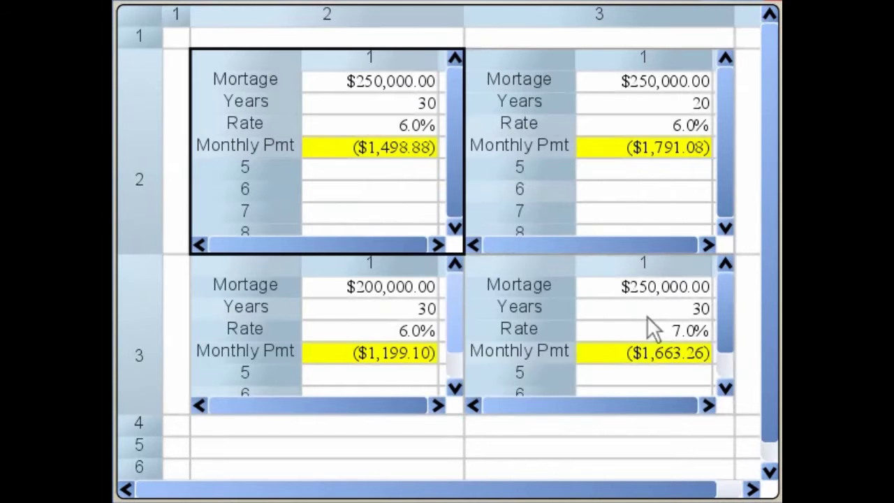
- Label row 5 of the original mortgage table Total and calculate it as Monthly Pmt multiplied by Years and 12
double_click(258, 169)
type("Total")
key("Return")
left_click(349, 169)
type("=")
left_click(311, 146)
type("*")
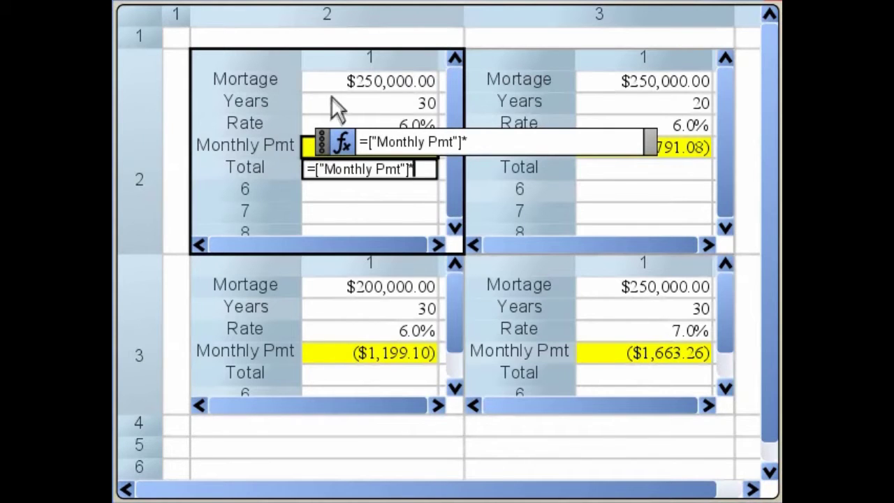
left_click(334, 102)
type("*12")
key("Return")
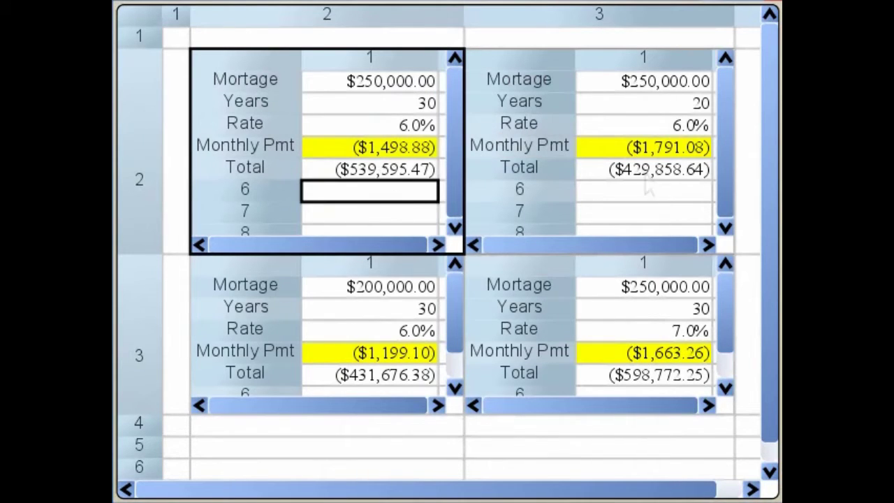
- Turn the Class Summary block in rows 9 to 12, columns 2 to 5, into a nested table
left_click_drag(231, 209, 670, 285)
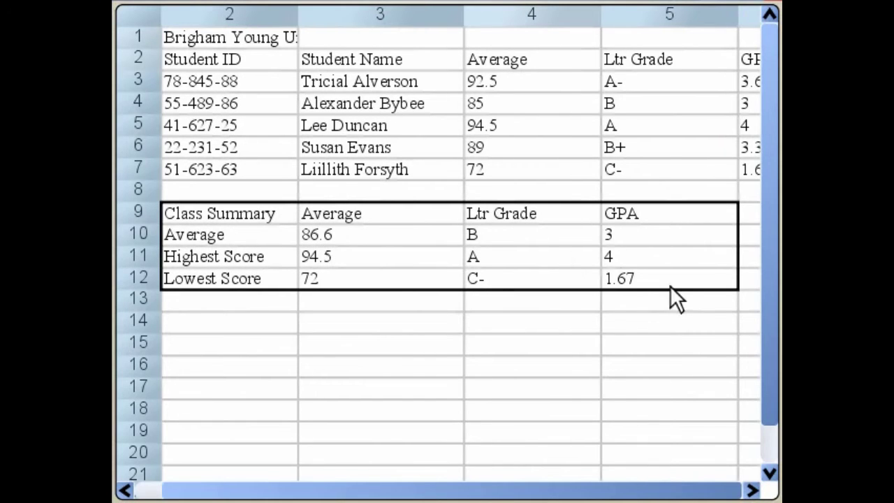
right_click(551, 252)
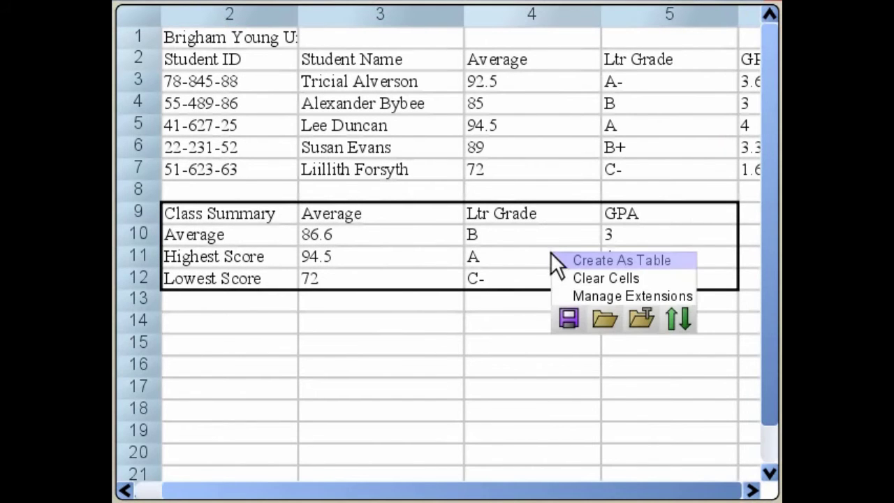
left_click(557, 257)
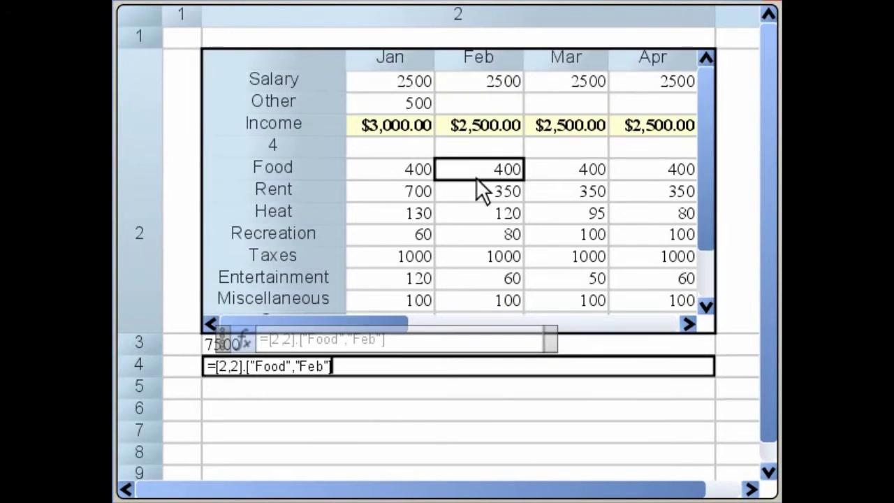
left_click(406, 238)
left_click(492, 283)
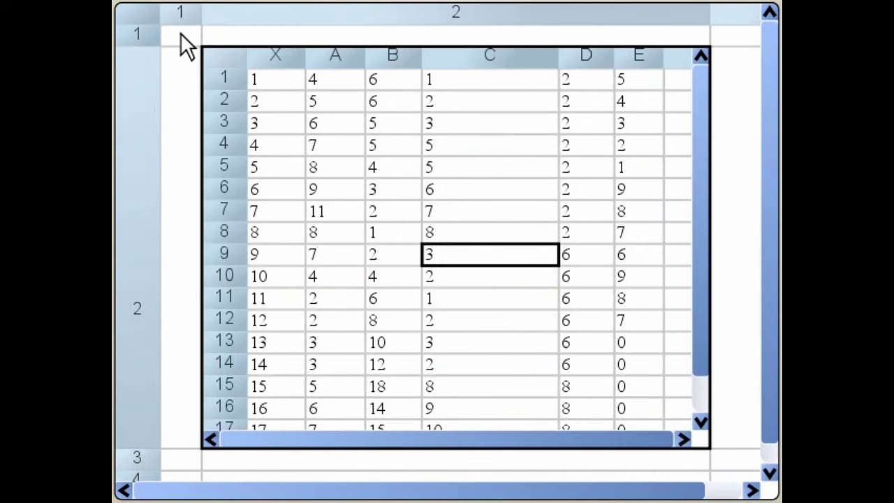
left_click(180, 32)
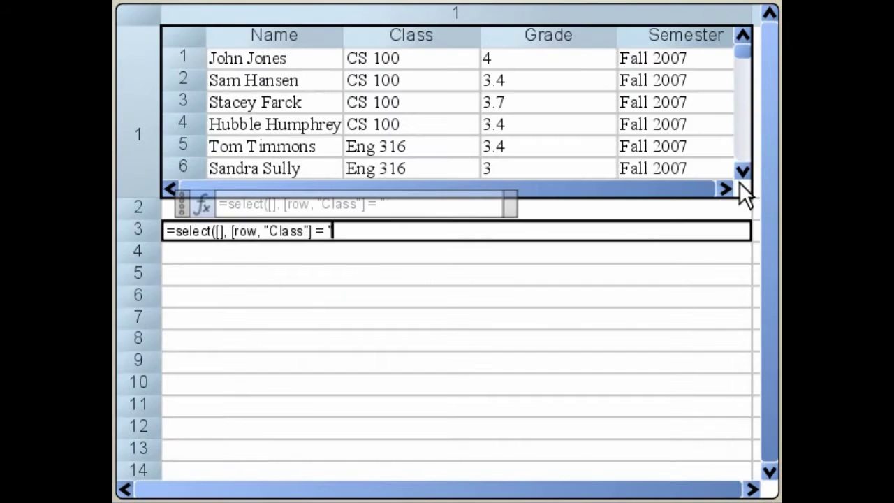
- Complete the select formula in row 3 so it picks the rows whose Class equals "CS 100"
type("CS 100")
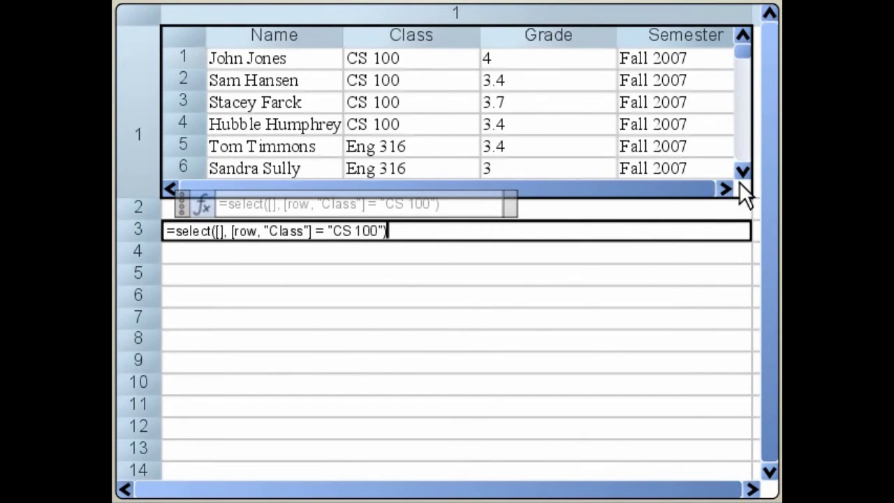
key("Return")
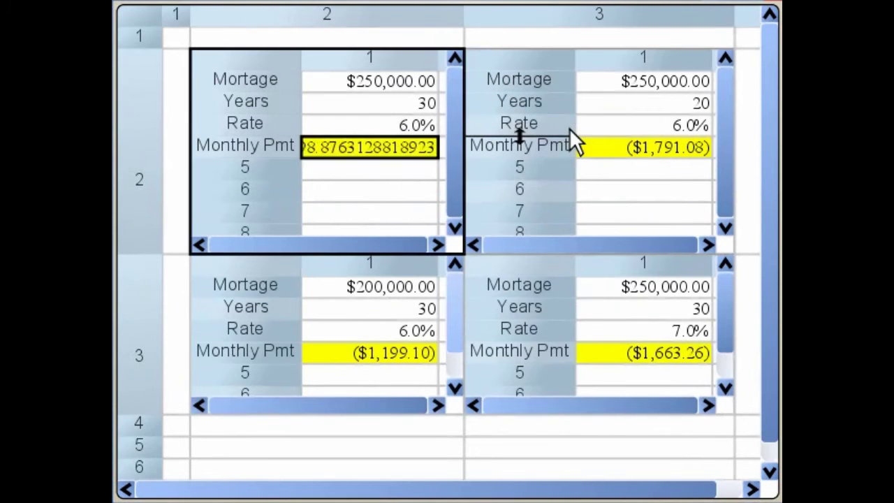
left_click(264, 169)
type("1")
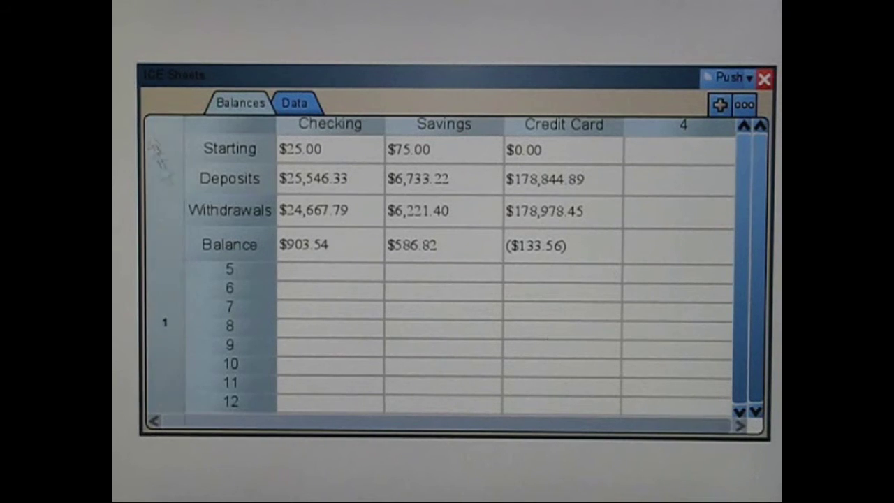
- Show the Data sheet of the account balances workbook
left_click(288, 104)
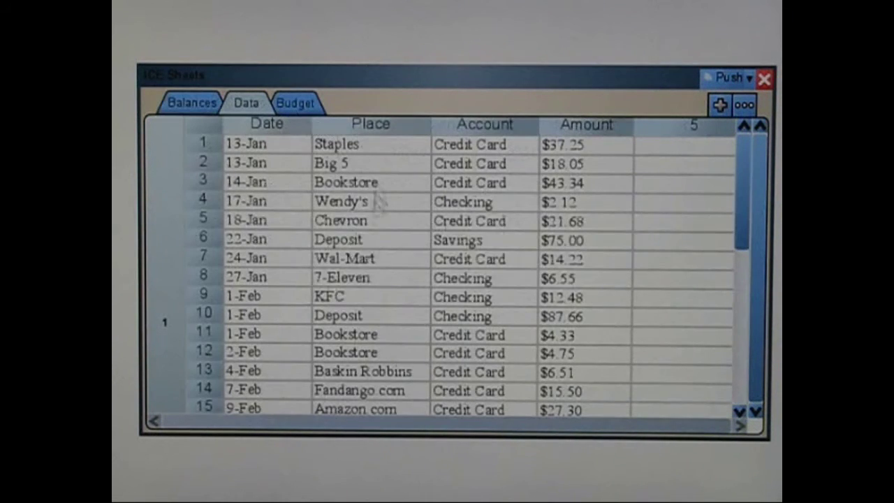